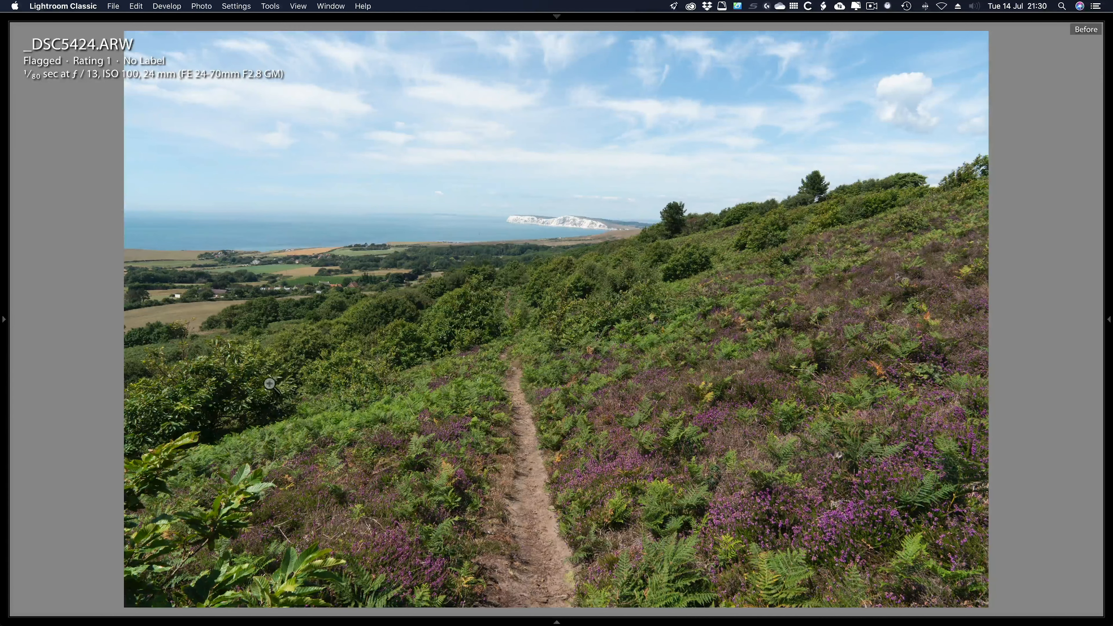
- Create a virtual copy of _DSC5424.ARW, check it in the Library grid, and return to Develop with the copy open
key("backslash")
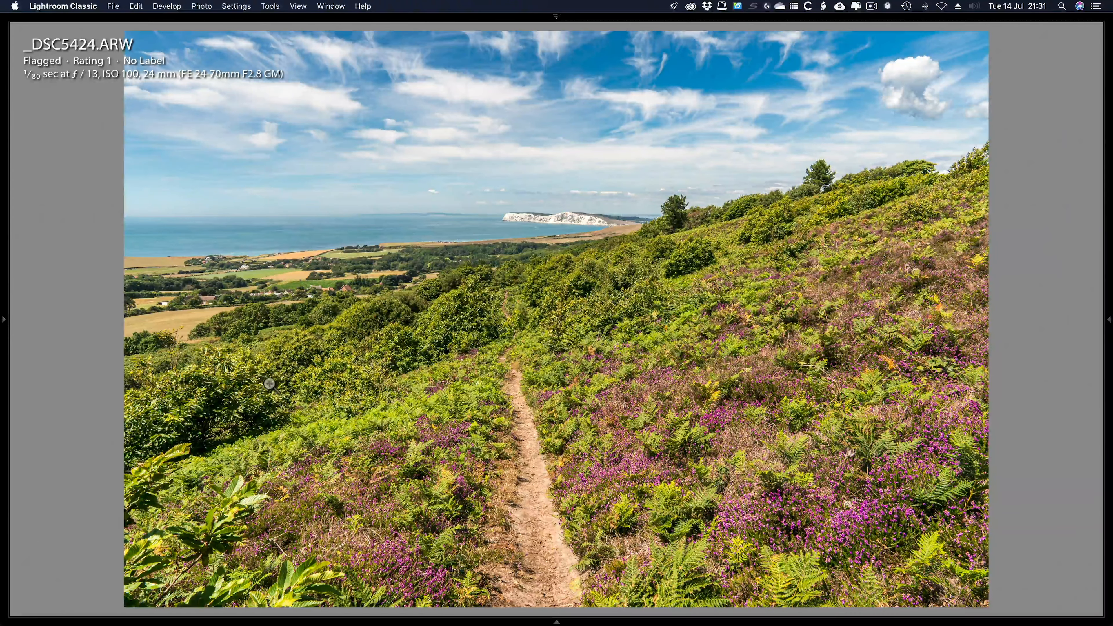
key("super")
key("super+apostrophe")
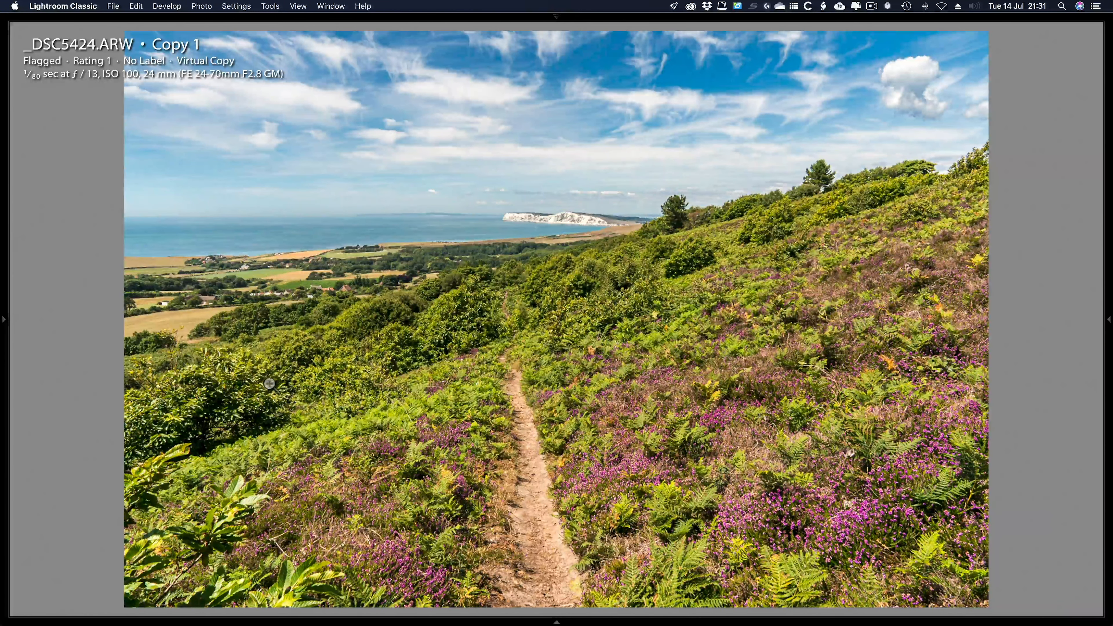
key("g")
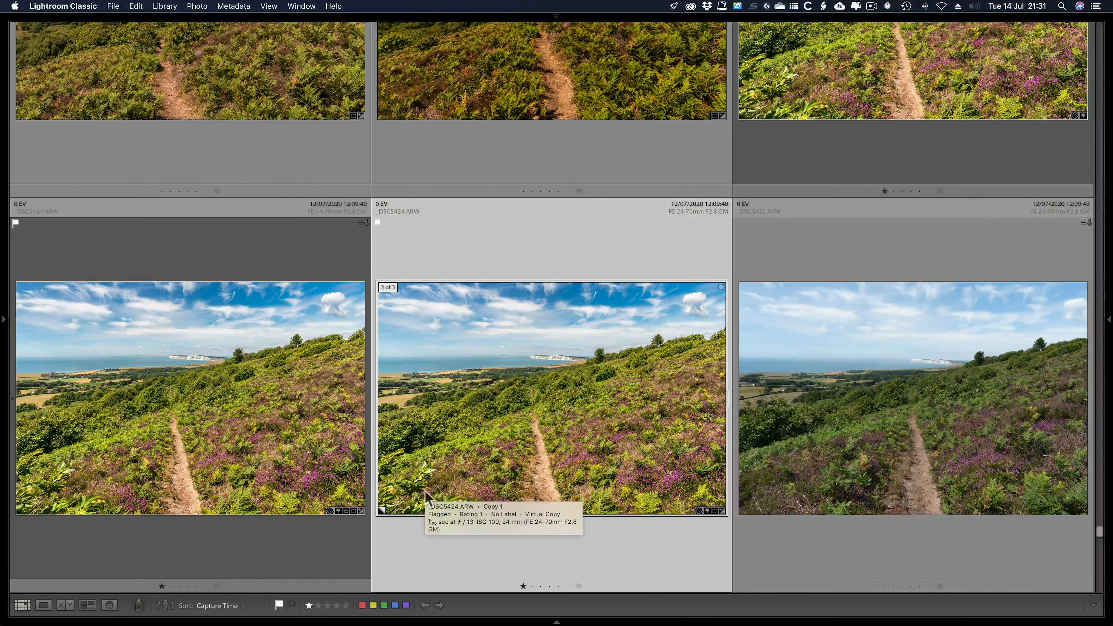
key("d")
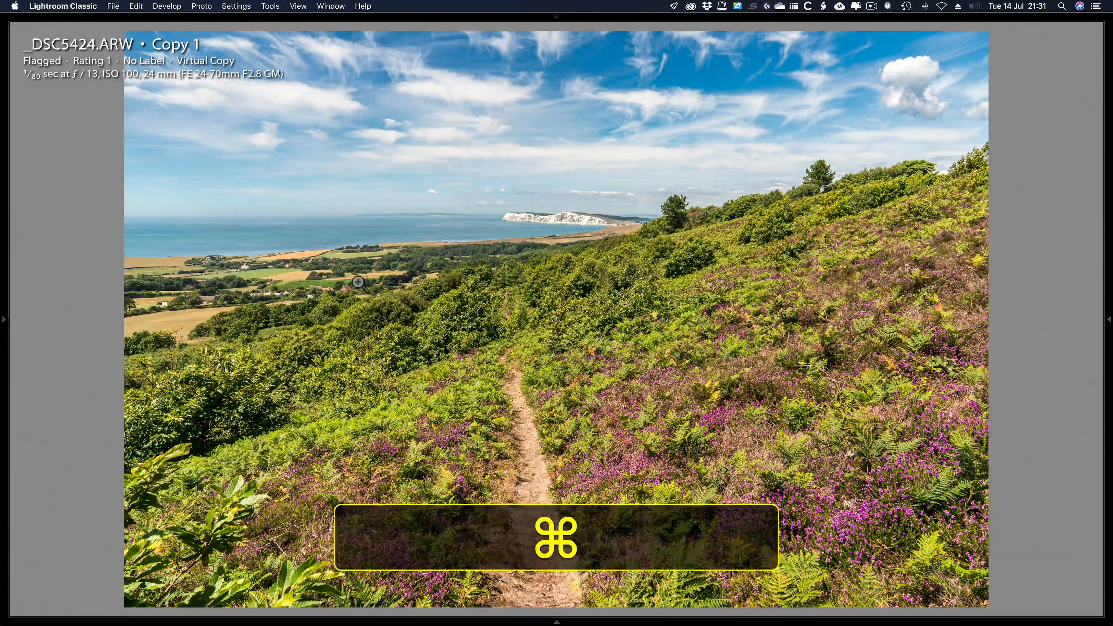
- Toggle all surrounding panels on and off, and show only the adjustment panels beside the photo
key("super+j")
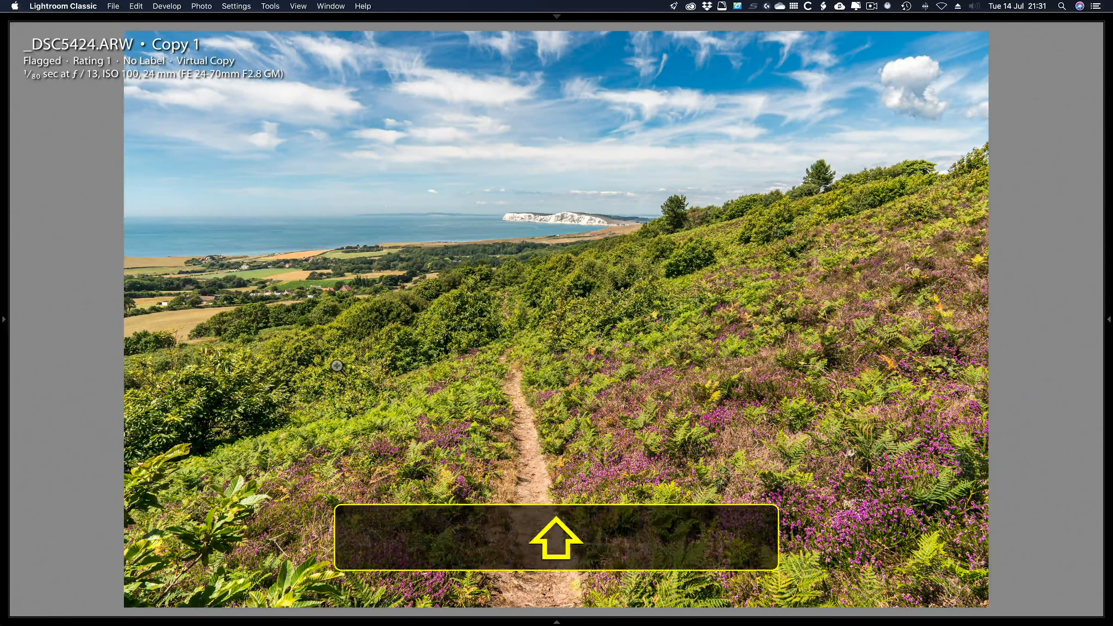
key("shift+Tab")
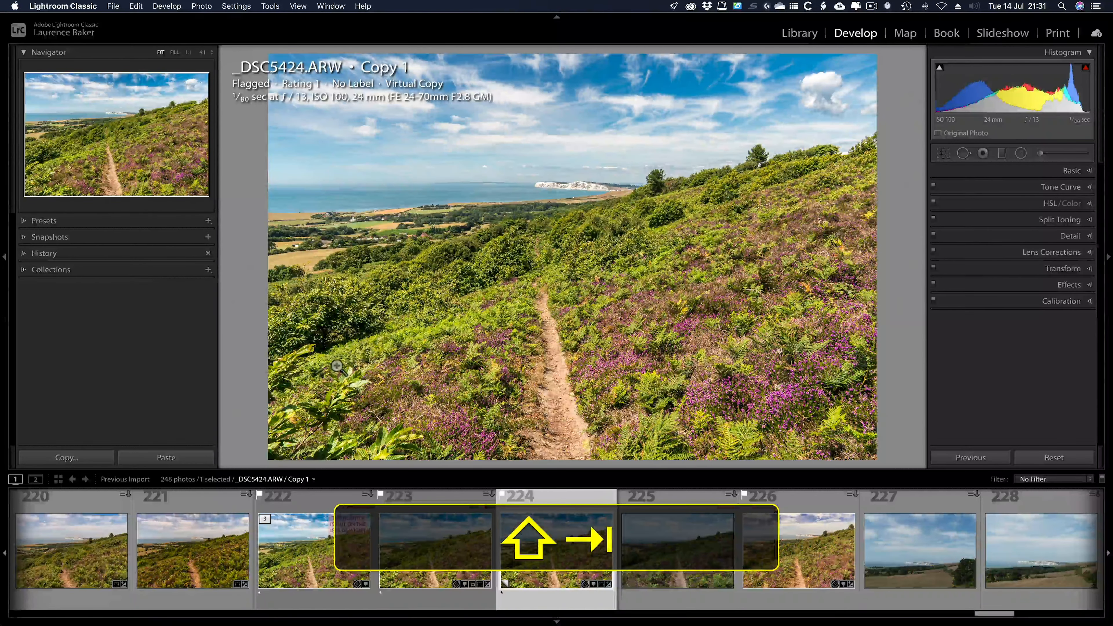
key("shift+Tab")
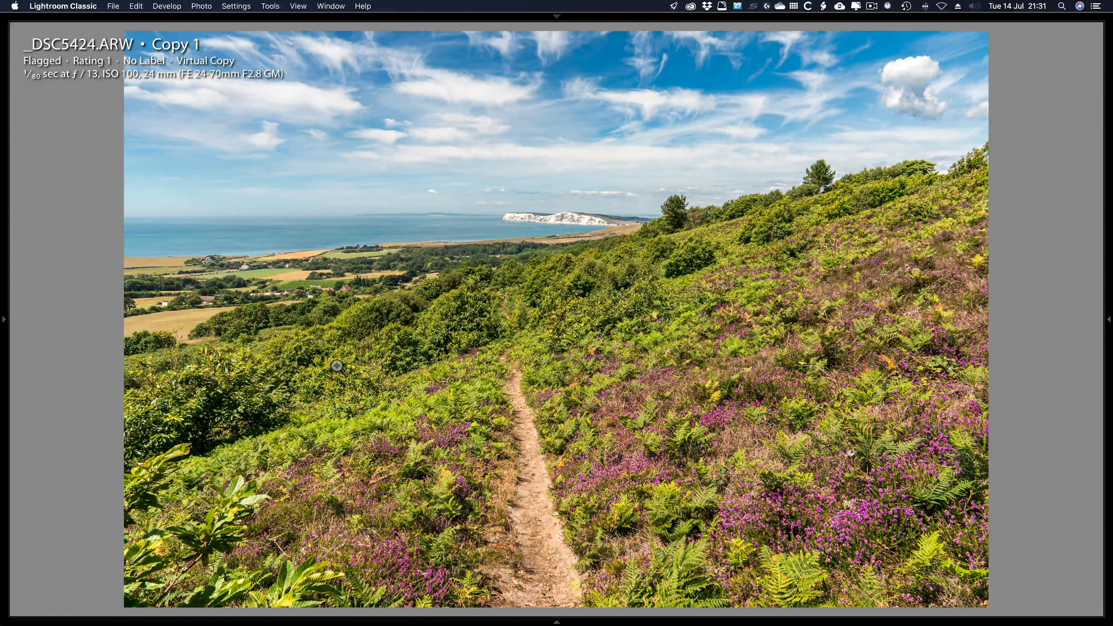
key("F8")
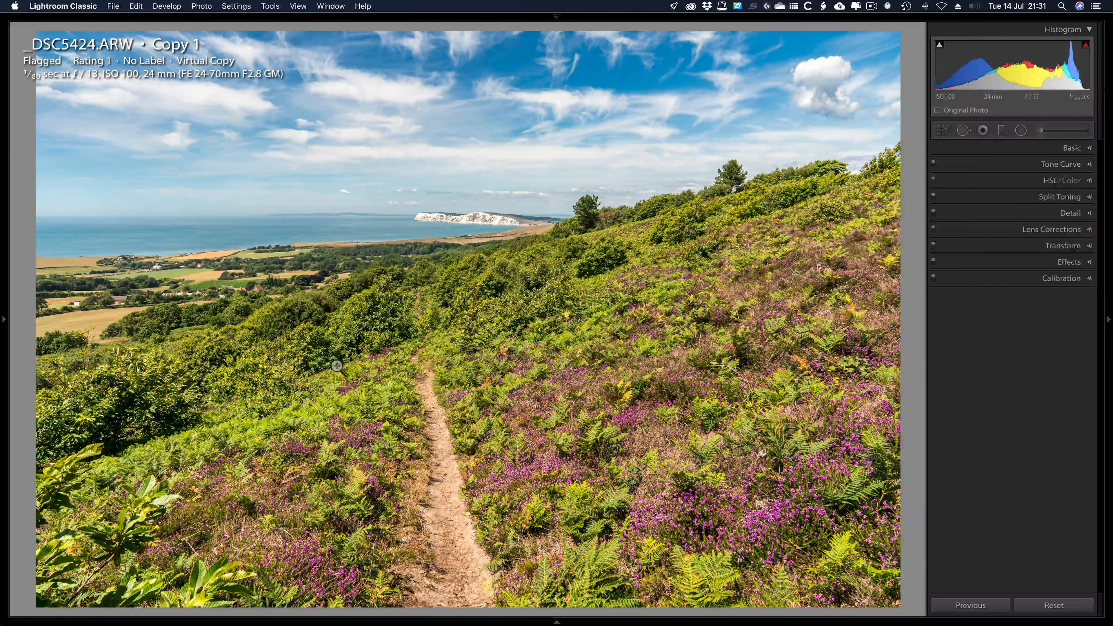
- Toggle the toolbar, module picker, filmstrip, Navigator panels and adjustment panels one after another
key("t")
key("t")
key("F5")
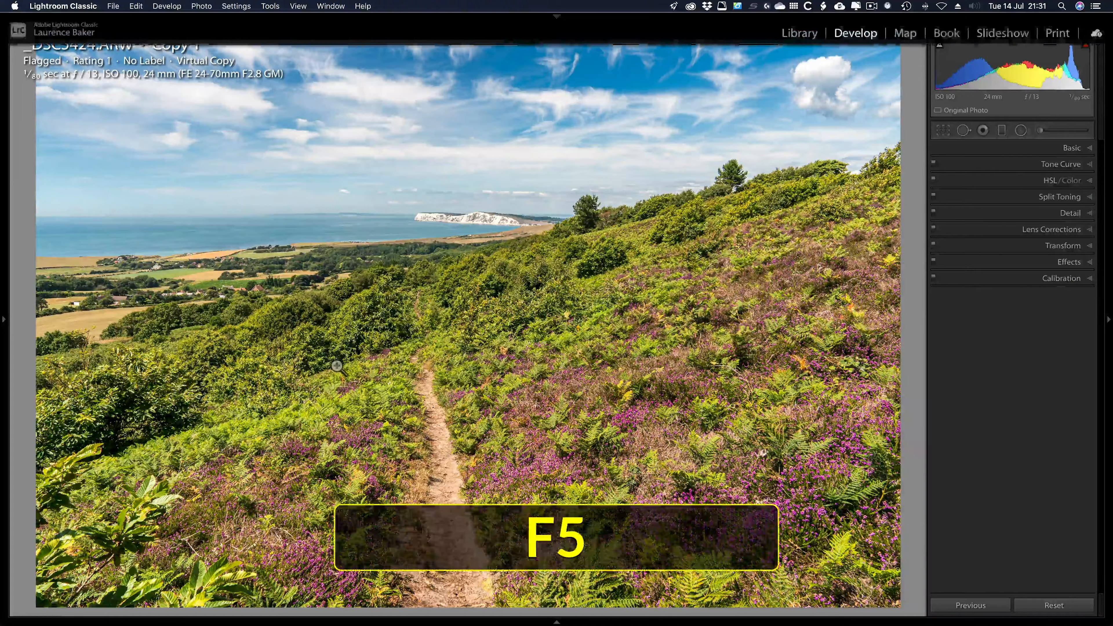
key("F6")
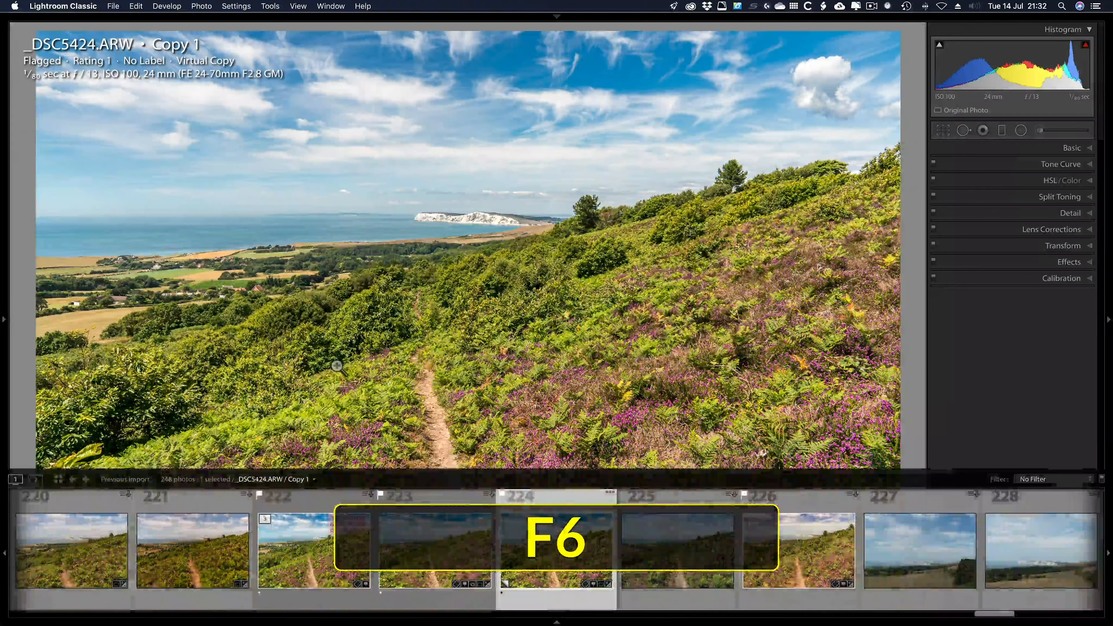
key("F7")
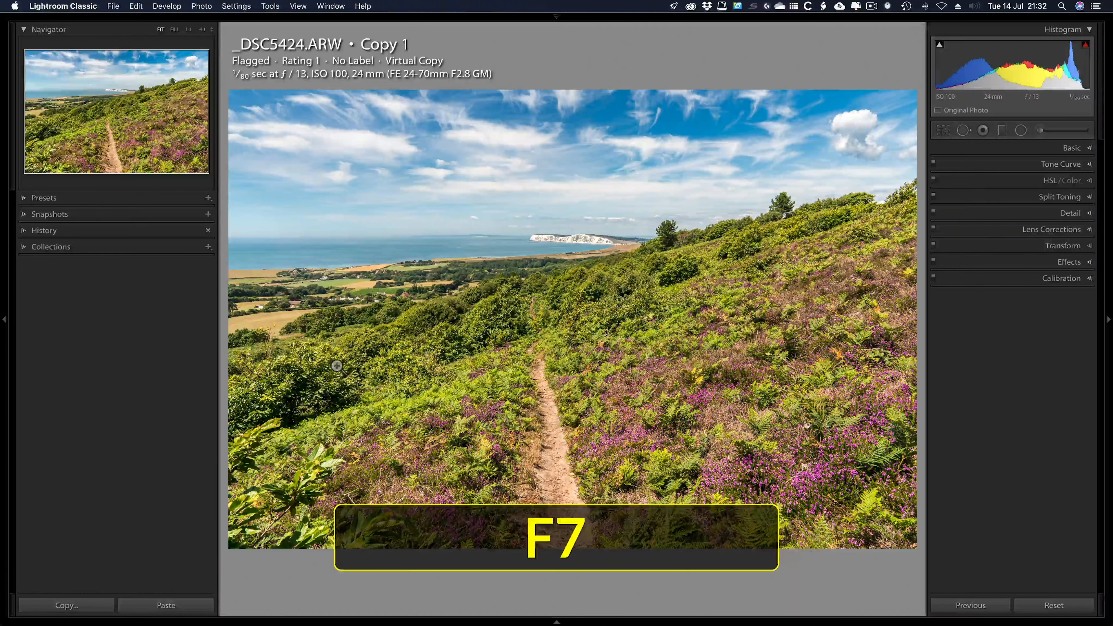
key("F7")
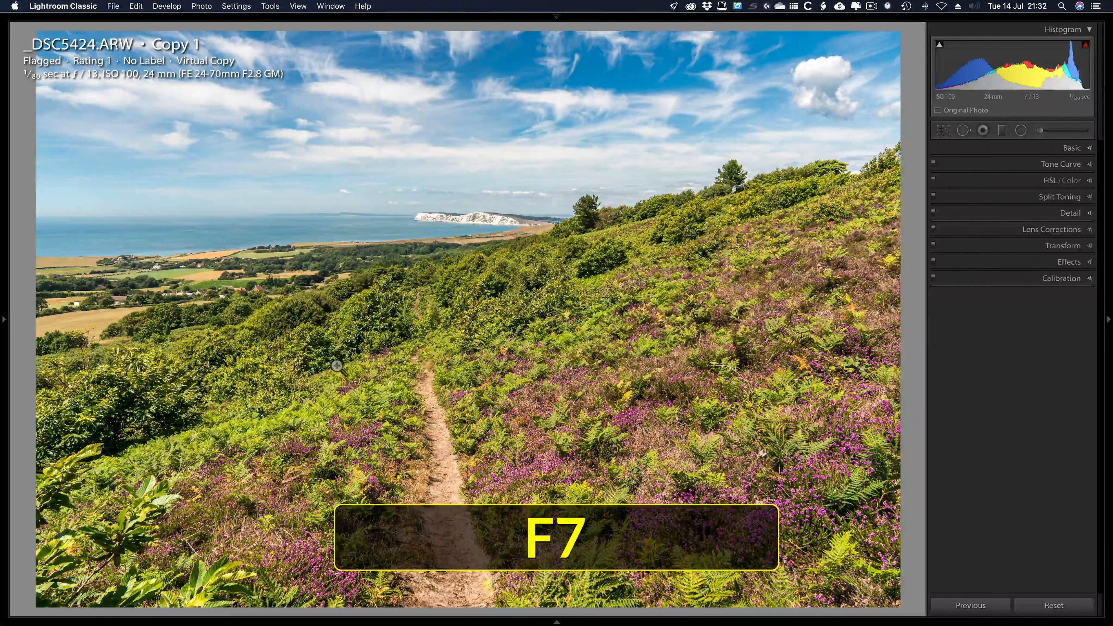
key("F8")
key("F8")
key("t")
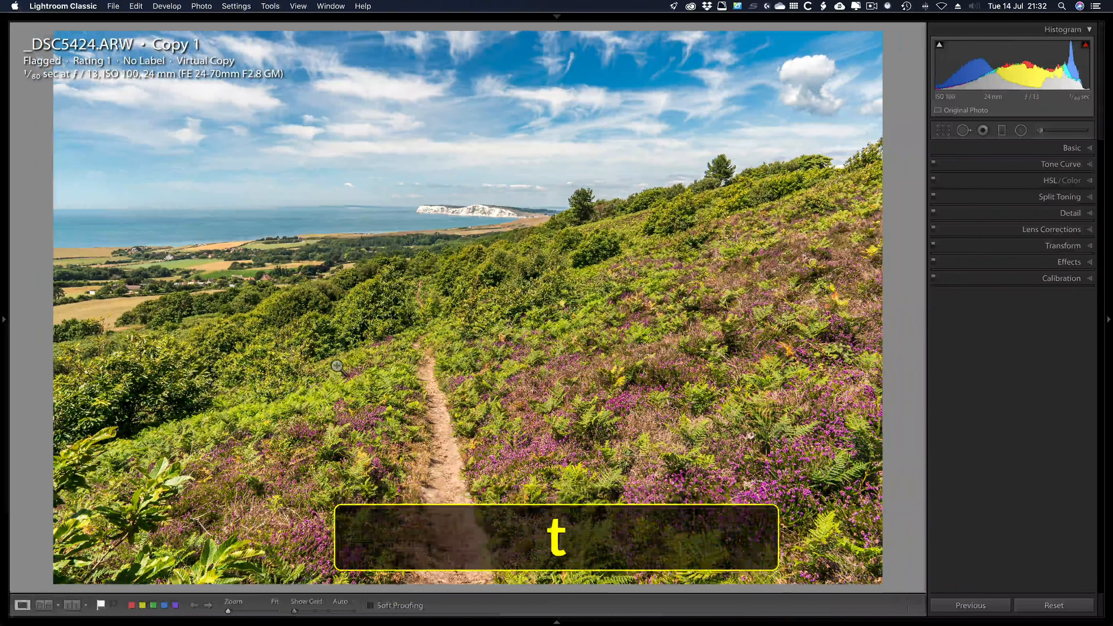
key("t")
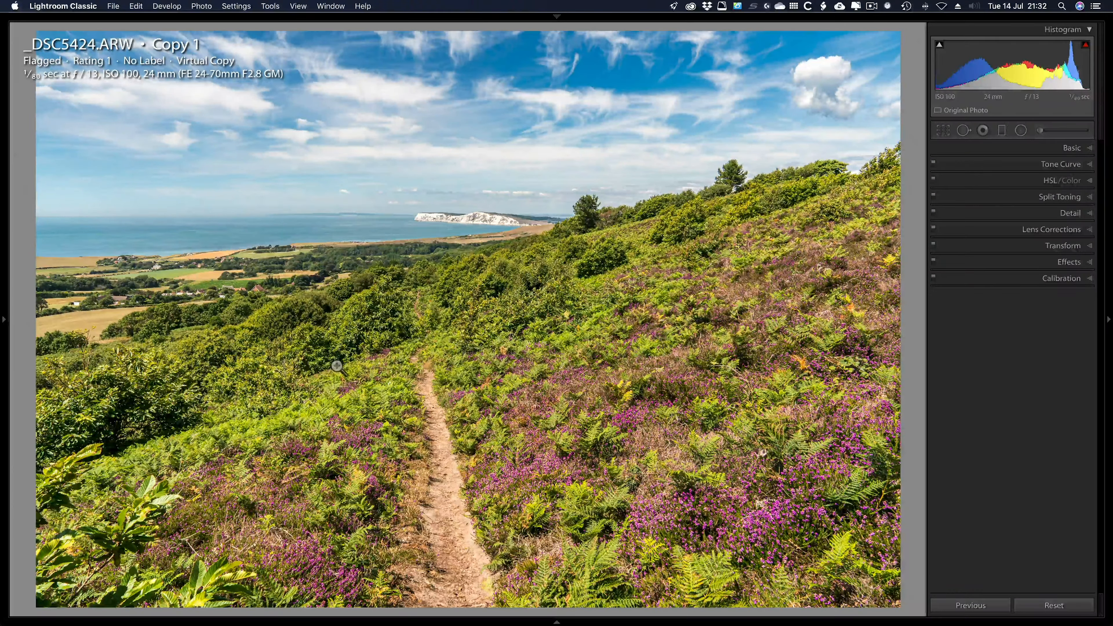
- Reset all develop settings on the virtual copy
left_click(236, 7)
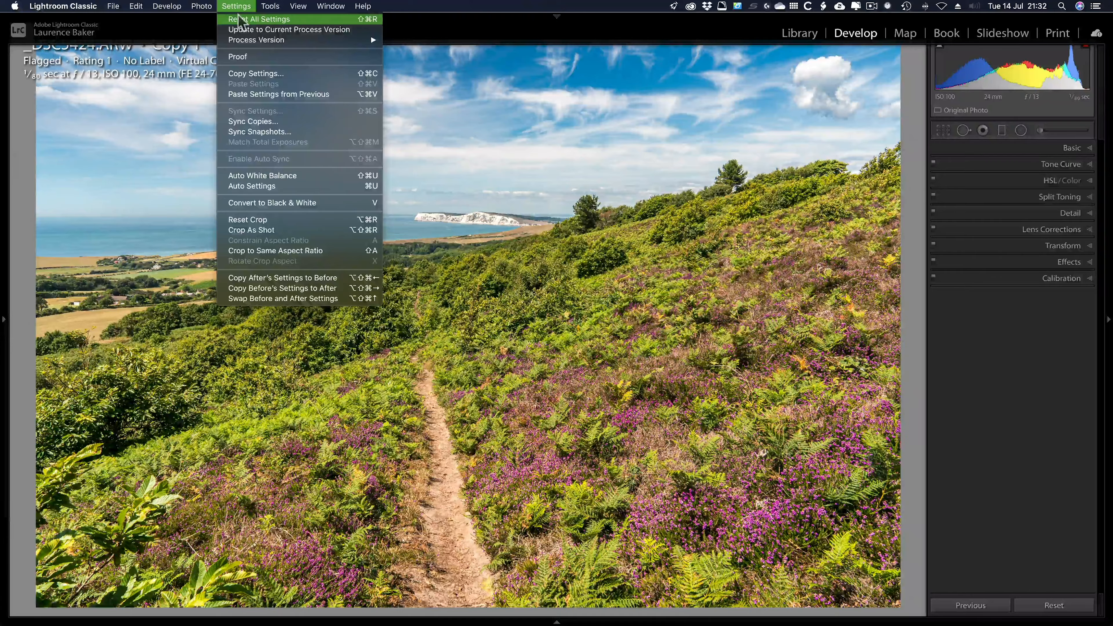
left_click(239, 19)
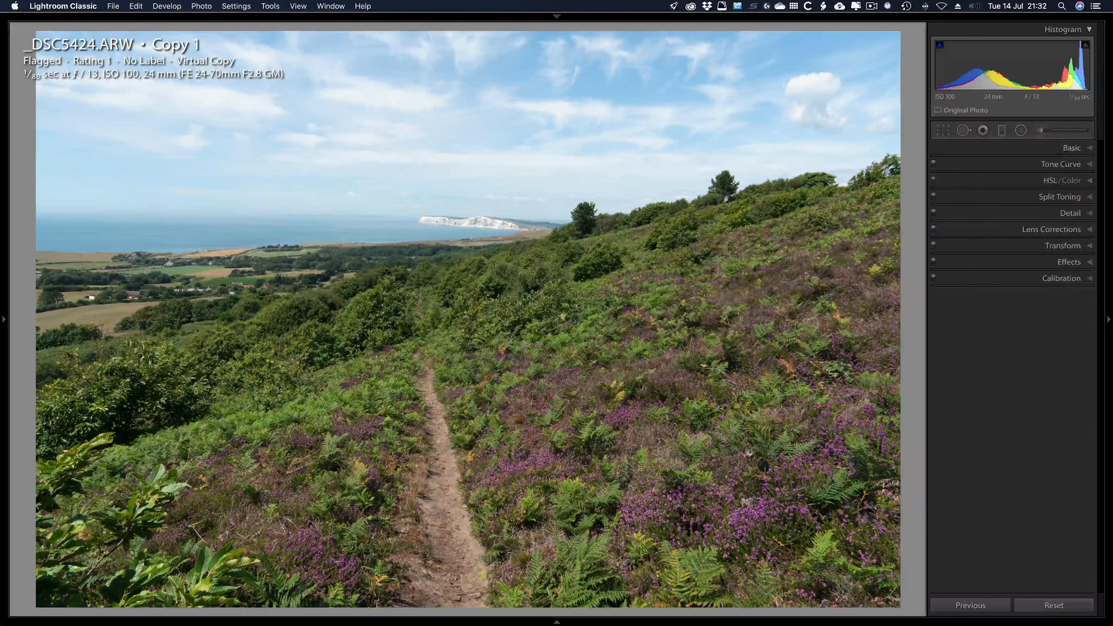
- Apply the Auto Upright transform to the photo and check its lens profile corrections
left_click(1008, 250)
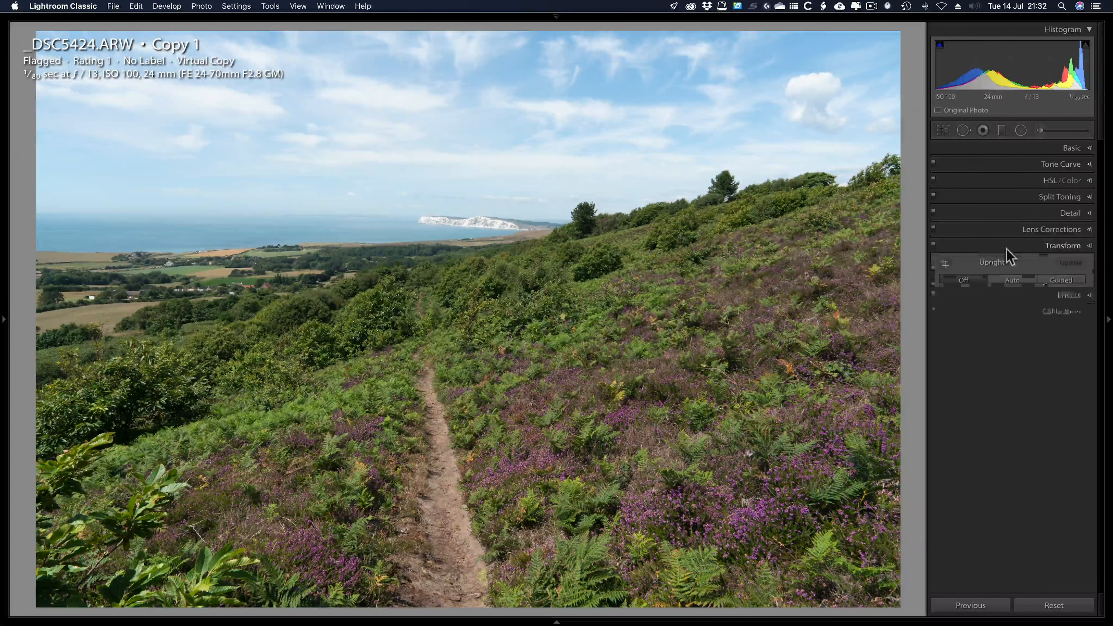
left_click(1020, 229)
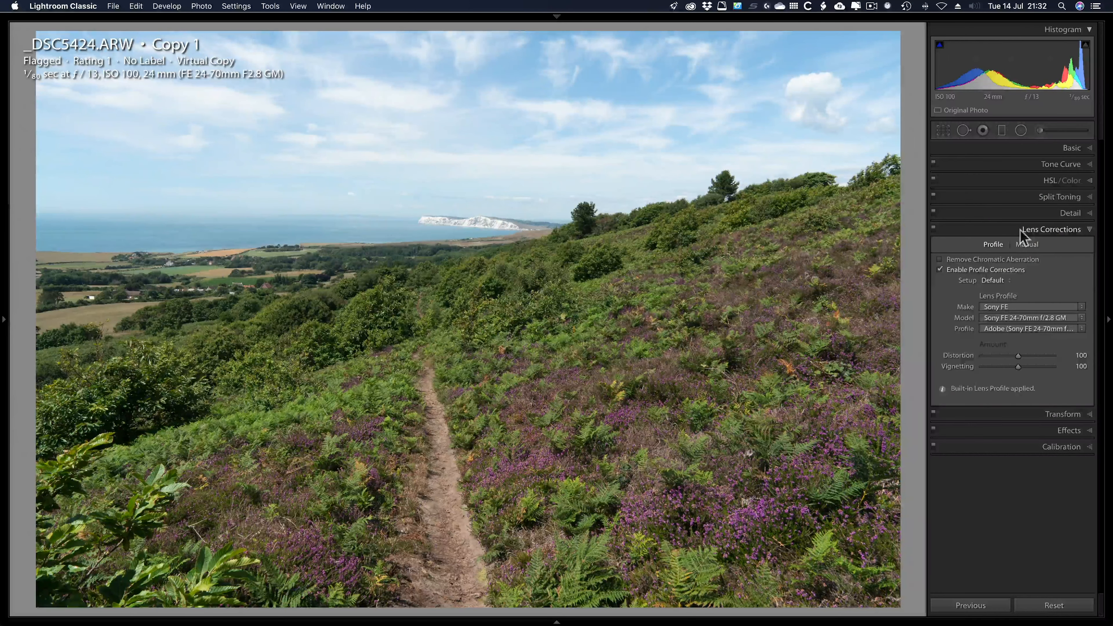
left_click(1021, 244)
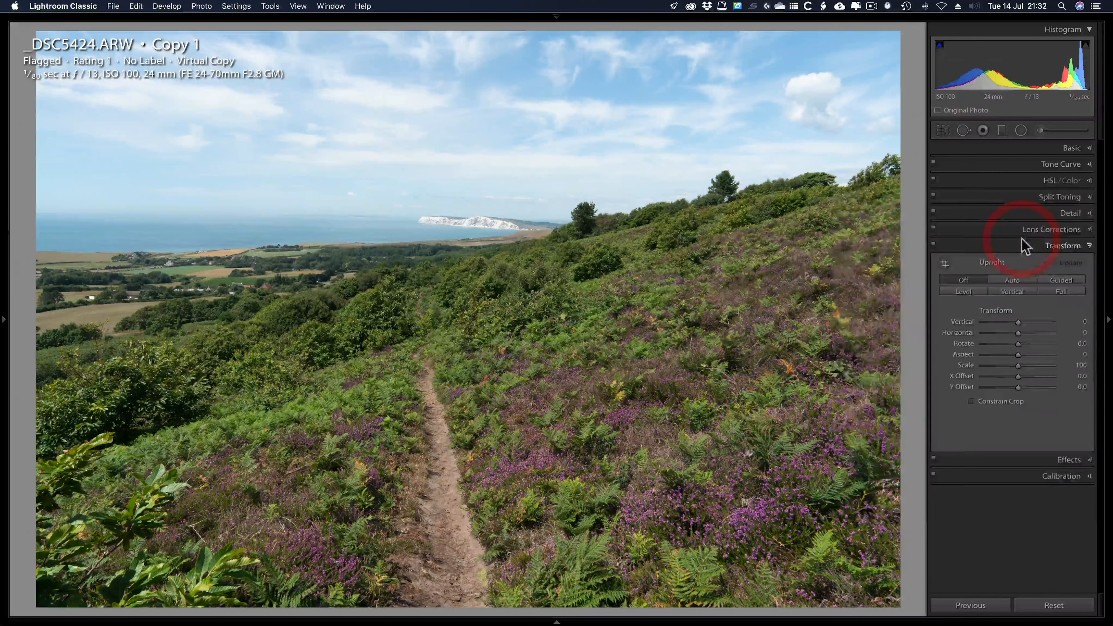
left_click(966, 231)
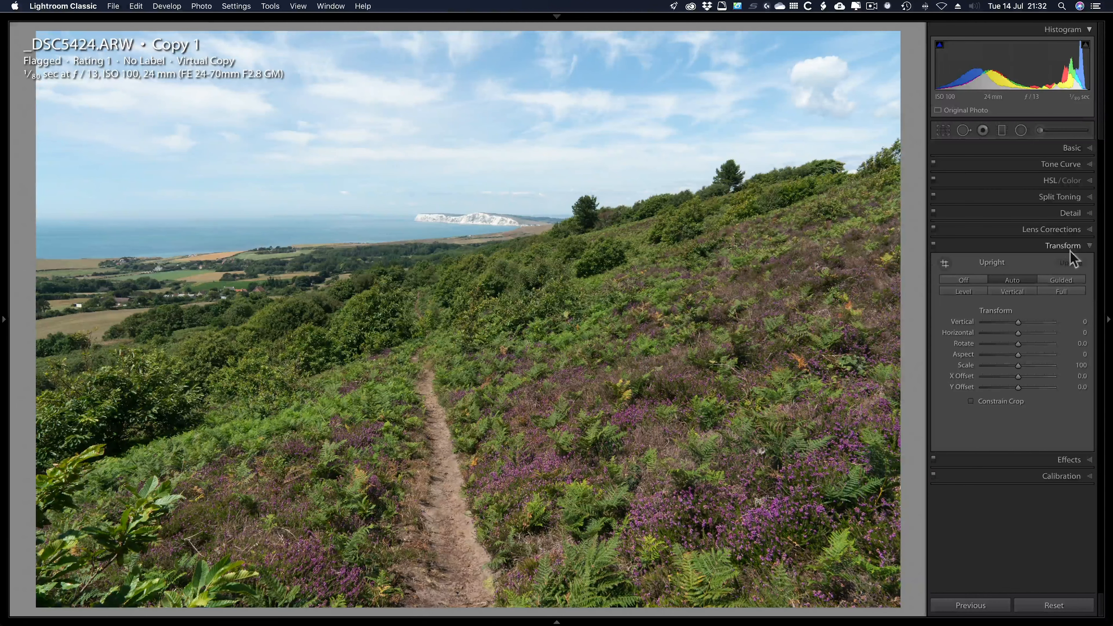
left_click(1048, 230)
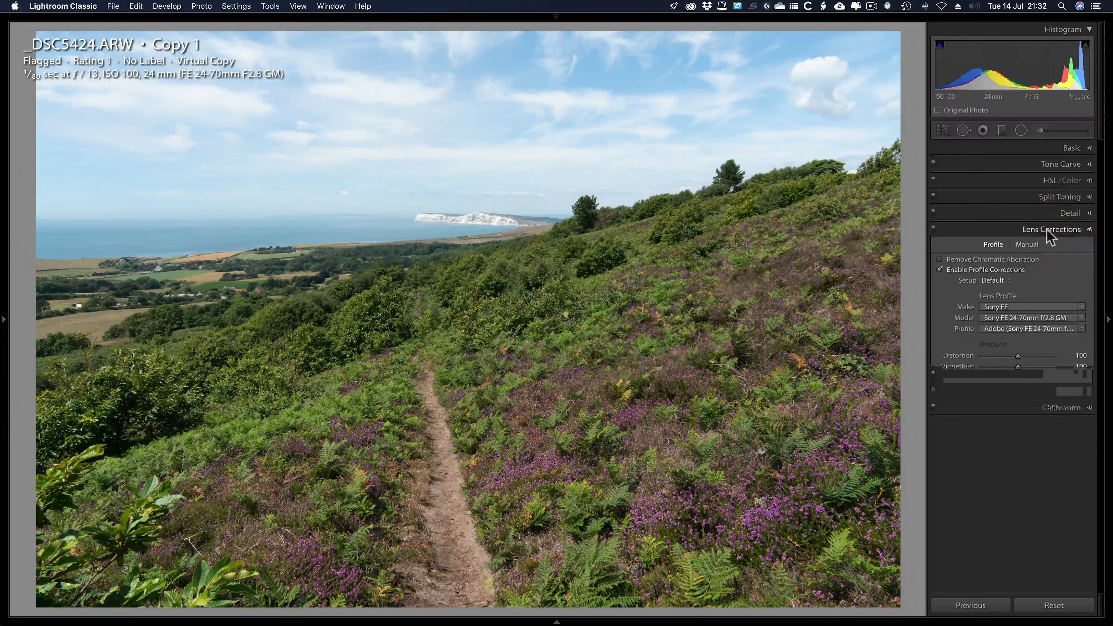
left_click(1048, 231)
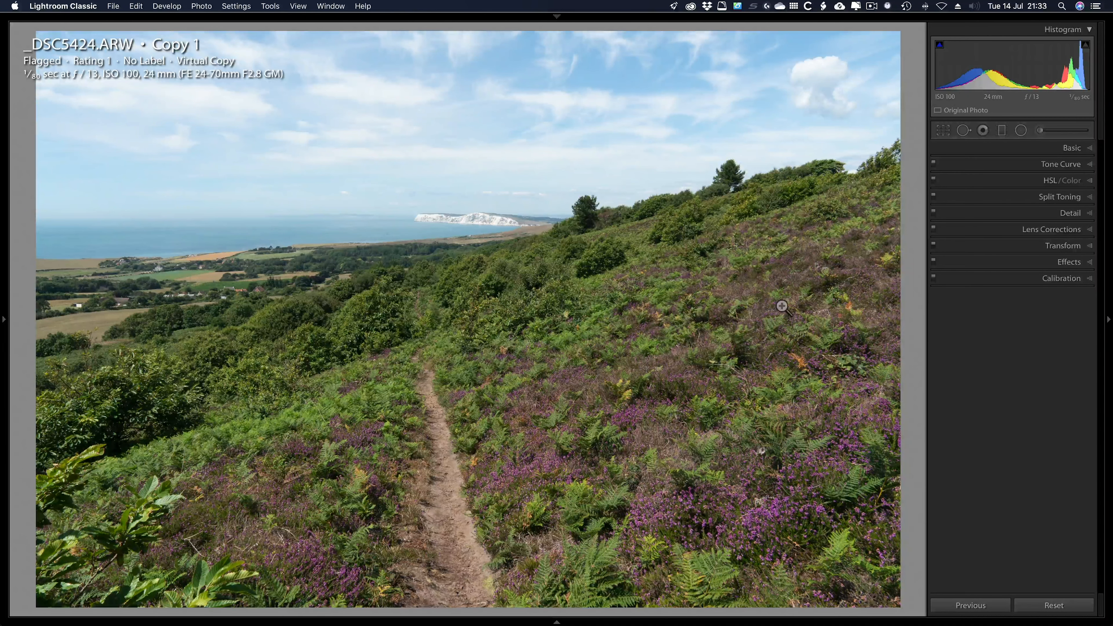
- Check the Solo Mode option and display the Basic and Transform adjustments in turn
key("super+1")
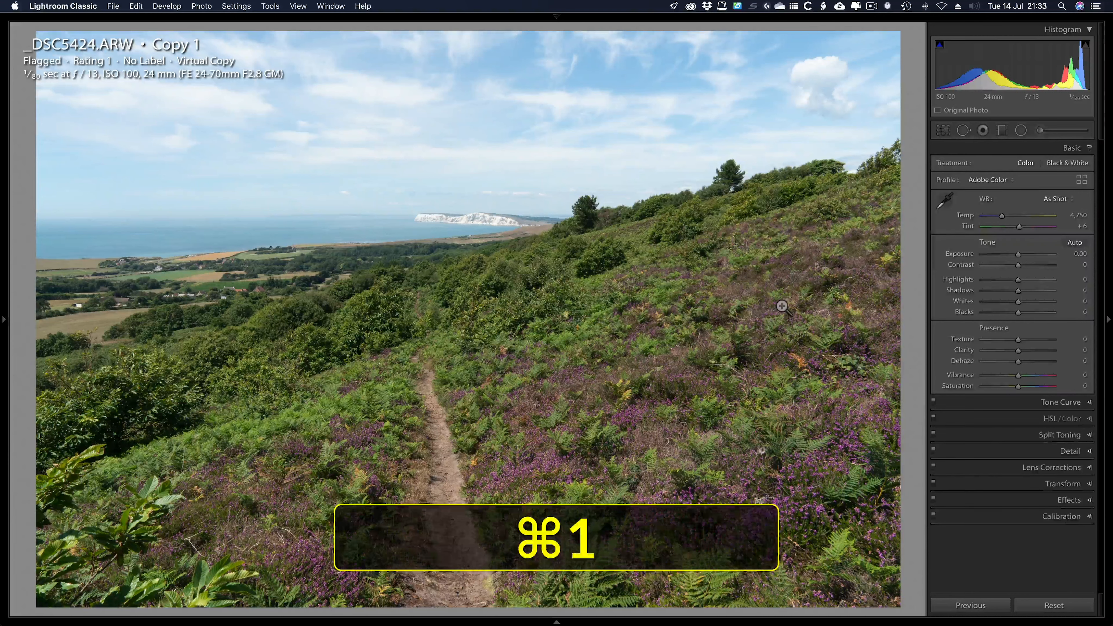
right_click(1020, 402)
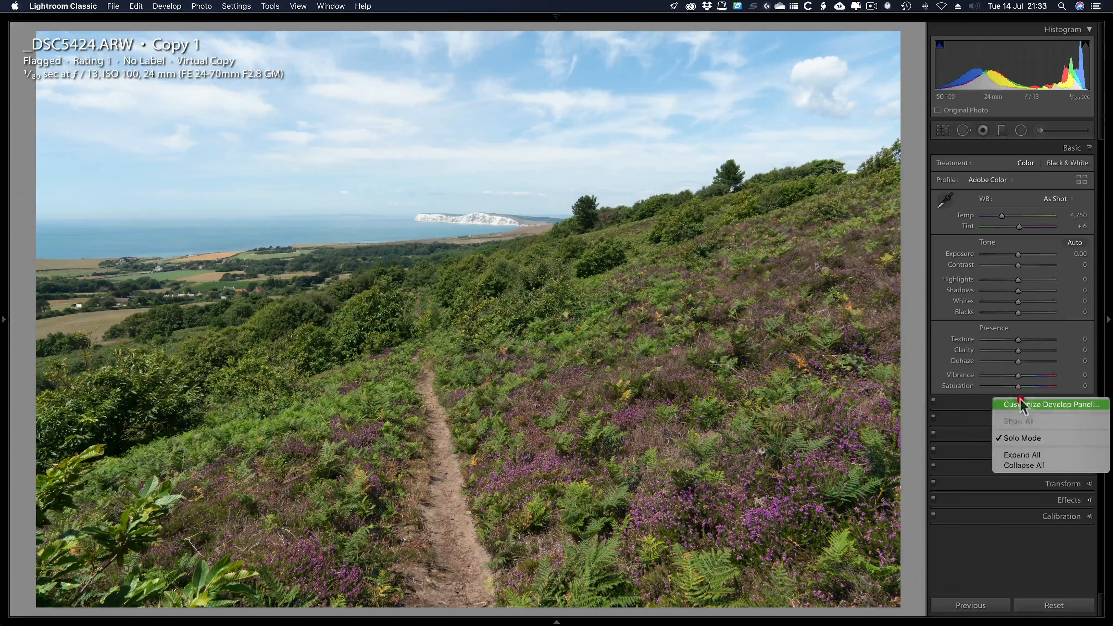
left_click(973, 404)
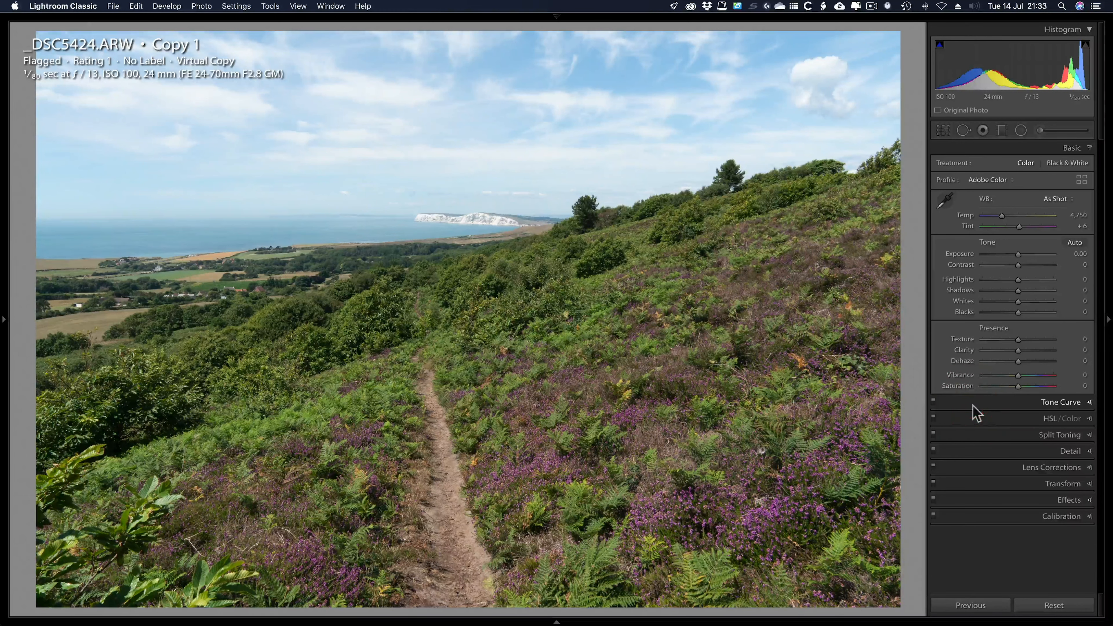
key("super+7")
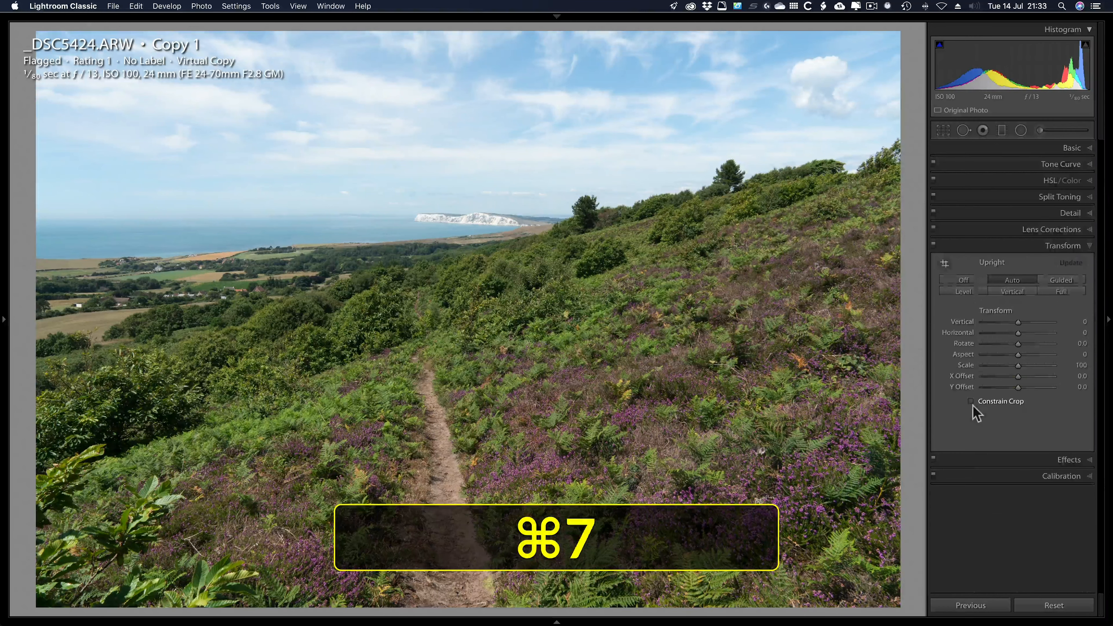
- Set the Basic profile to Adobe Standard and the white balance to Daylight
key("super+1")
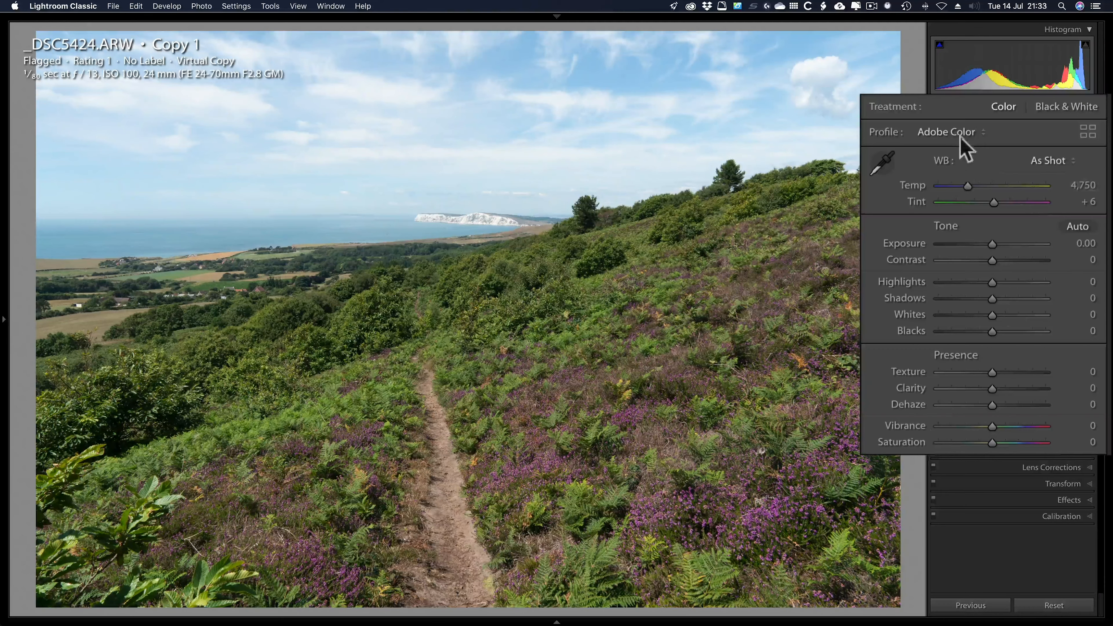
left_click(956, 135)
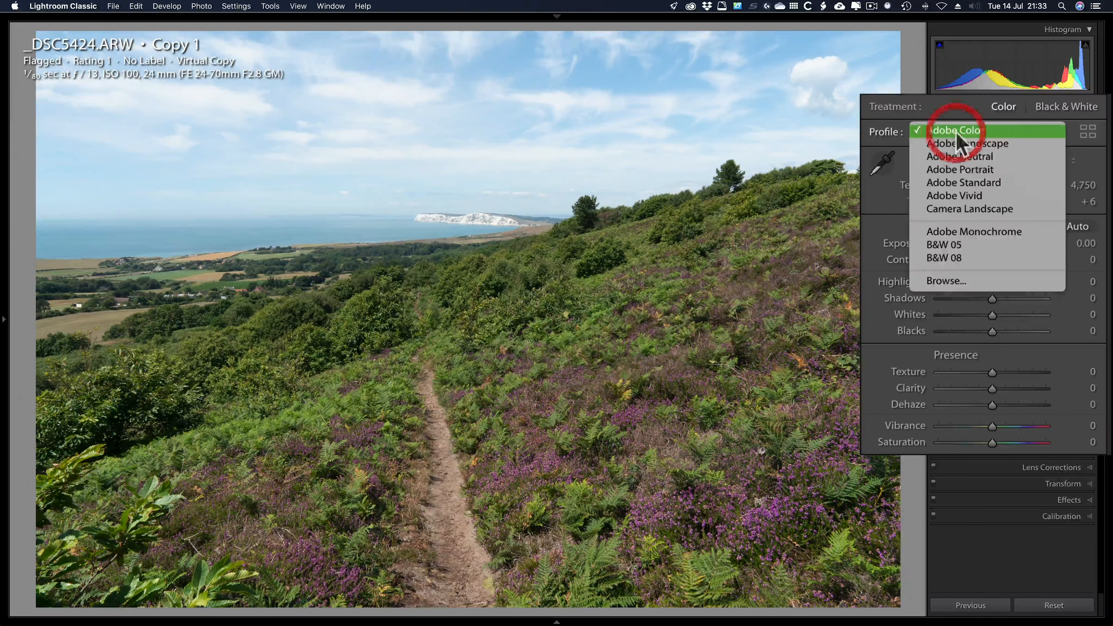
left_click(961, 181)
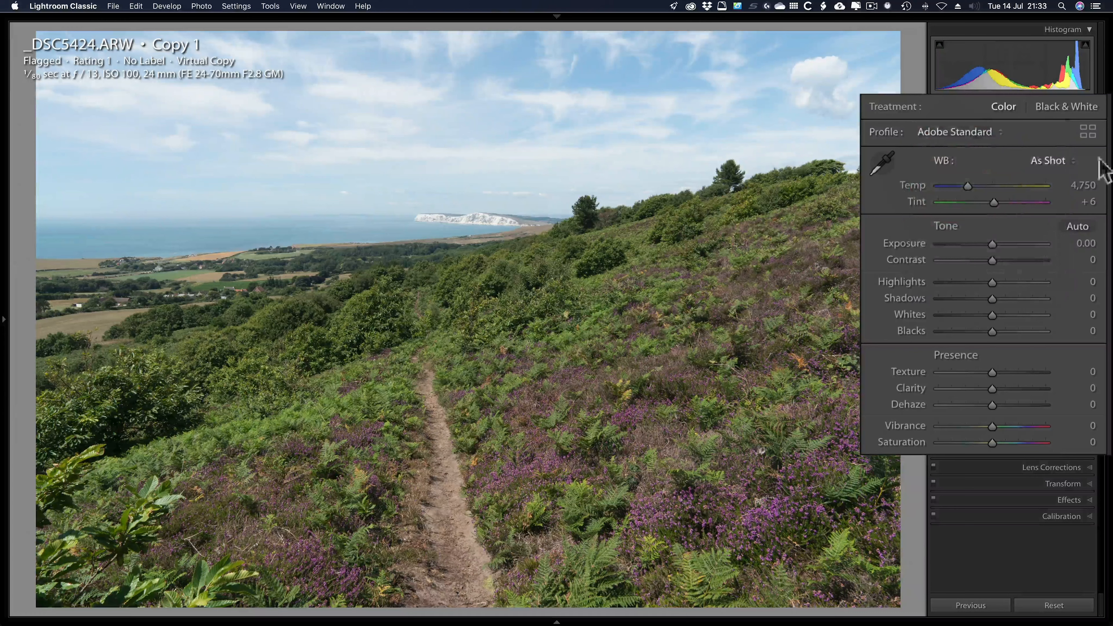
left_click(1054, 162)
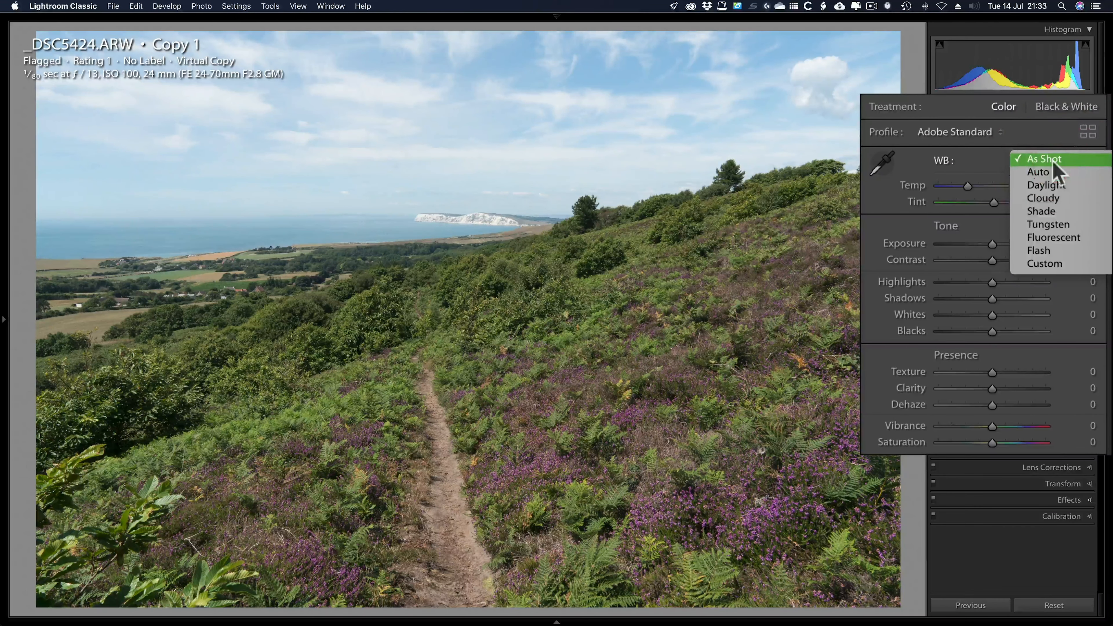
left_click(1051, 184)
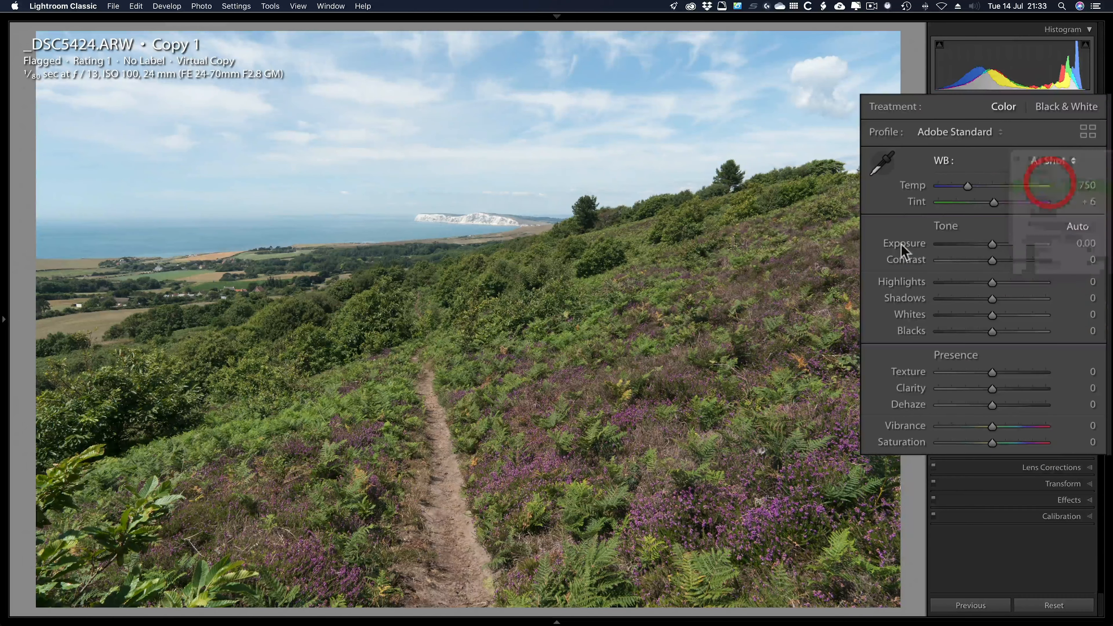
- Apply Auto tone to the photo, and refine it by setting Shadows to +40 and Blacks to −15
left_click(1077, 227)
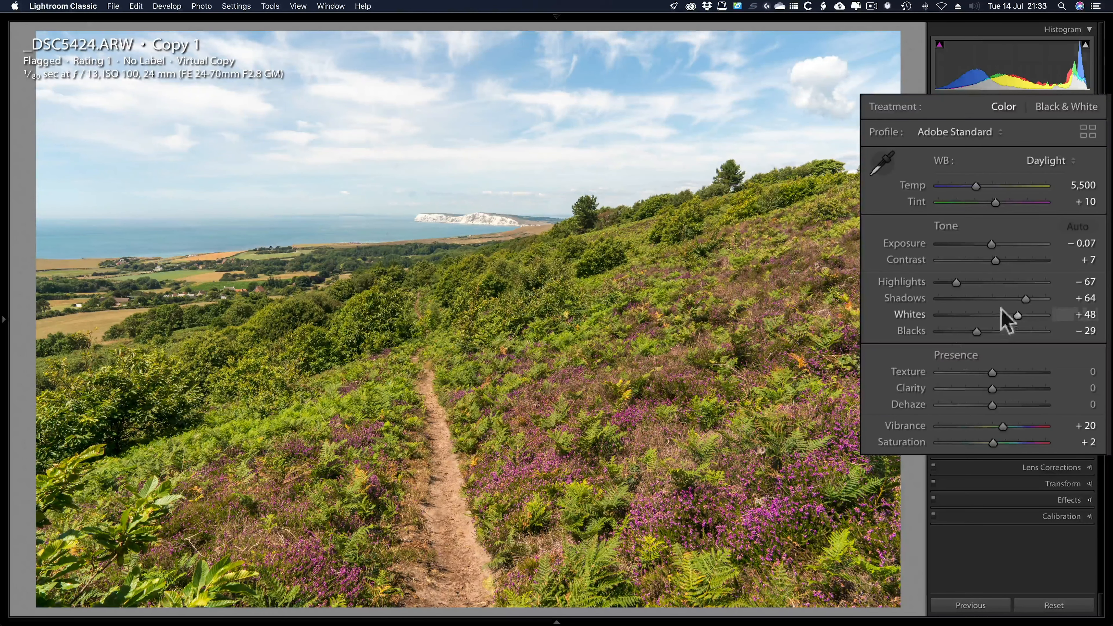
left_click_drag(1018, 298, 982, 328)
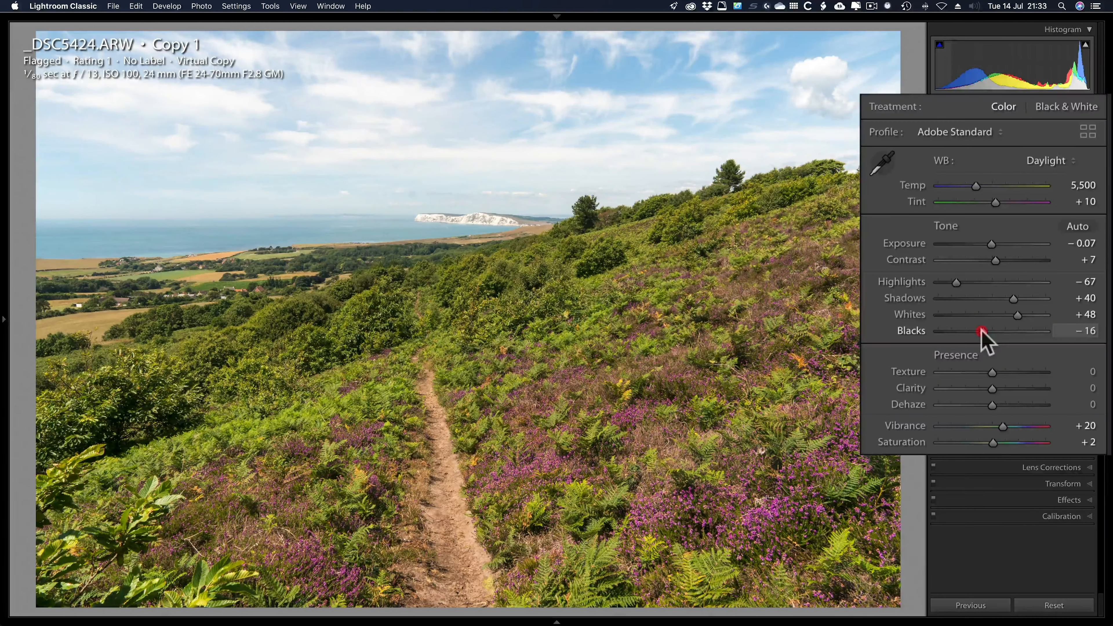
left_click_drag(982, 328, 1009, 314)
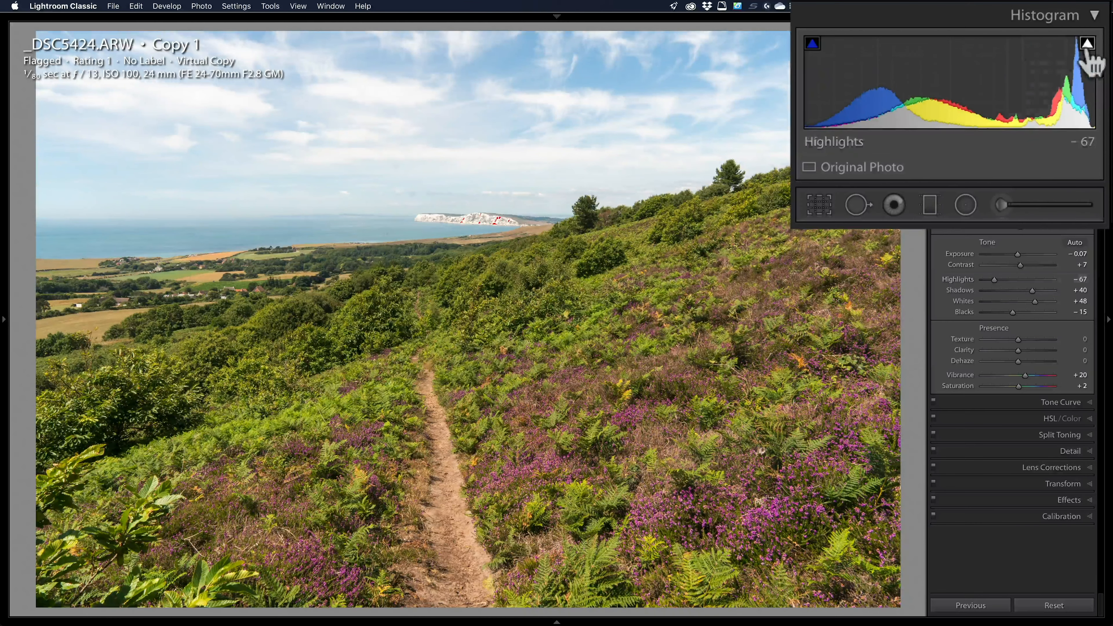
mouse_move(1088, 44)
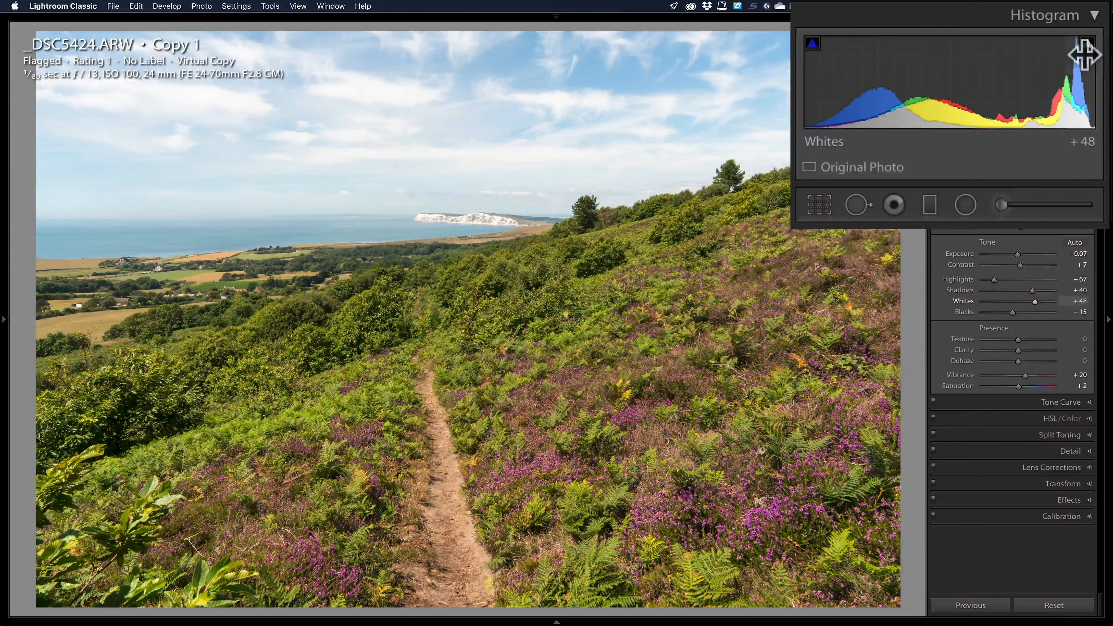
- Check the white cloud for highlight clipping at close range, and compare the fitted and enlarged views of the photo
left_click(826, 83)
left_click(832, 94)
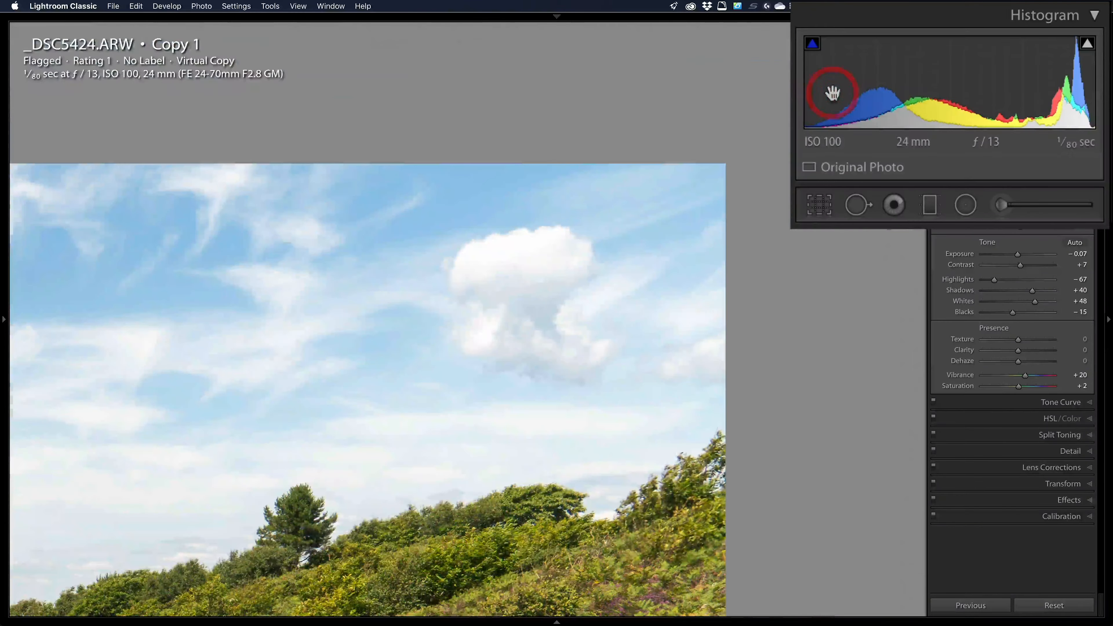
left_click(1087, 43)
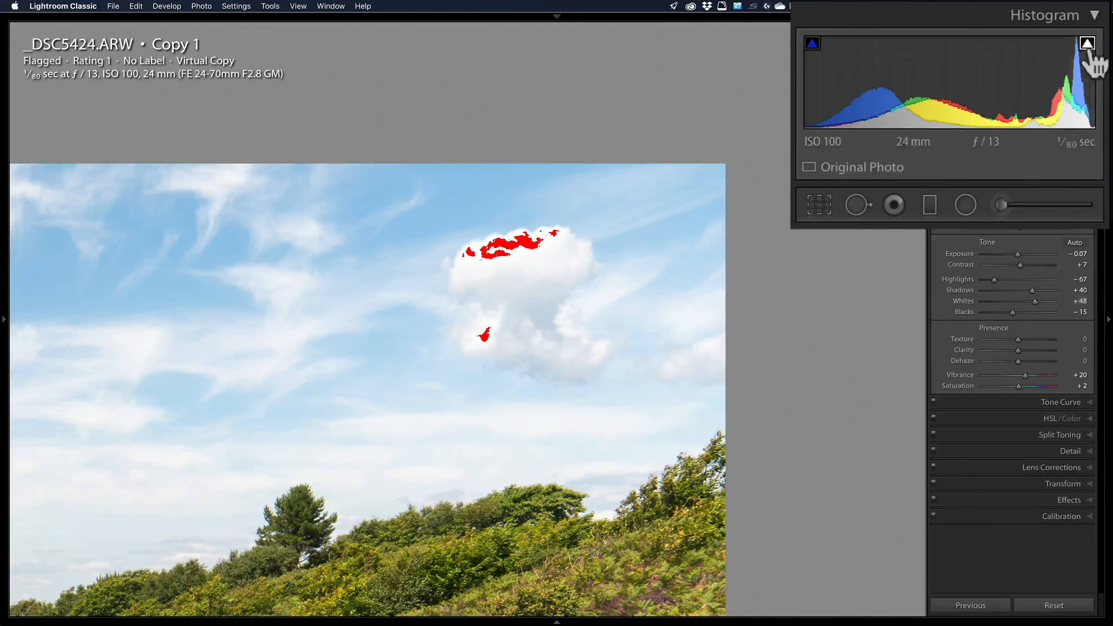
left_click(1089, 52)
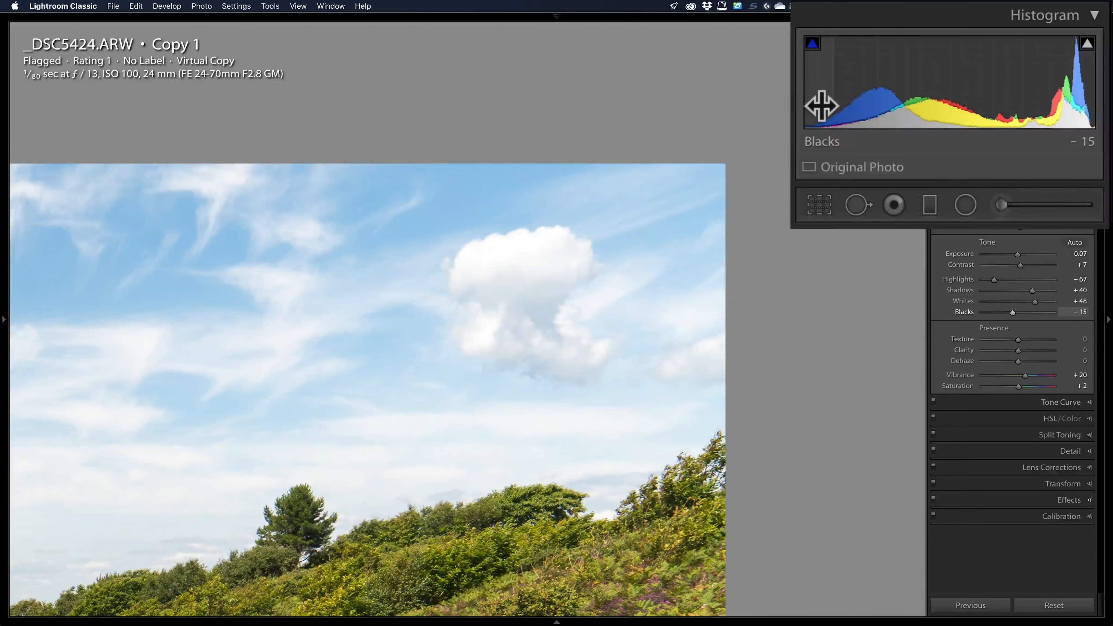
key("z")
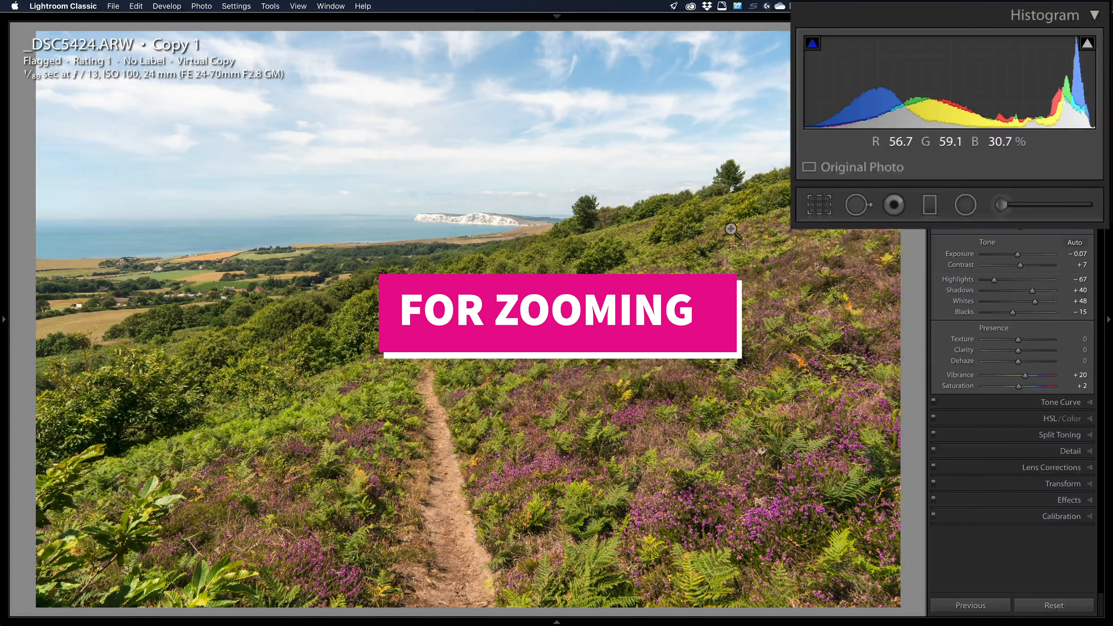
key("space")
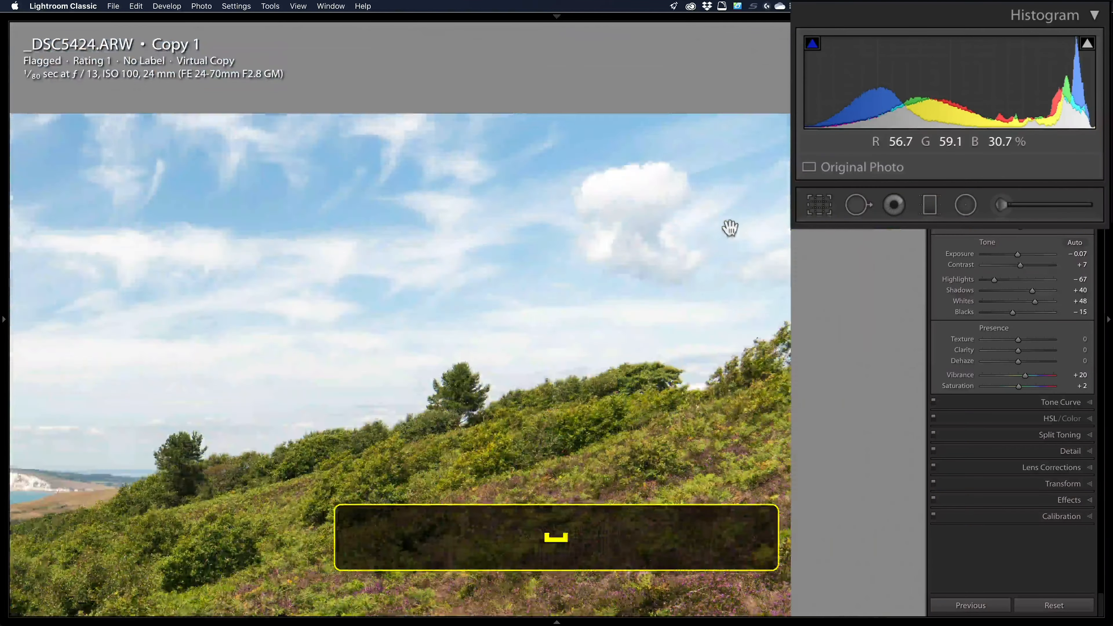
key("space")
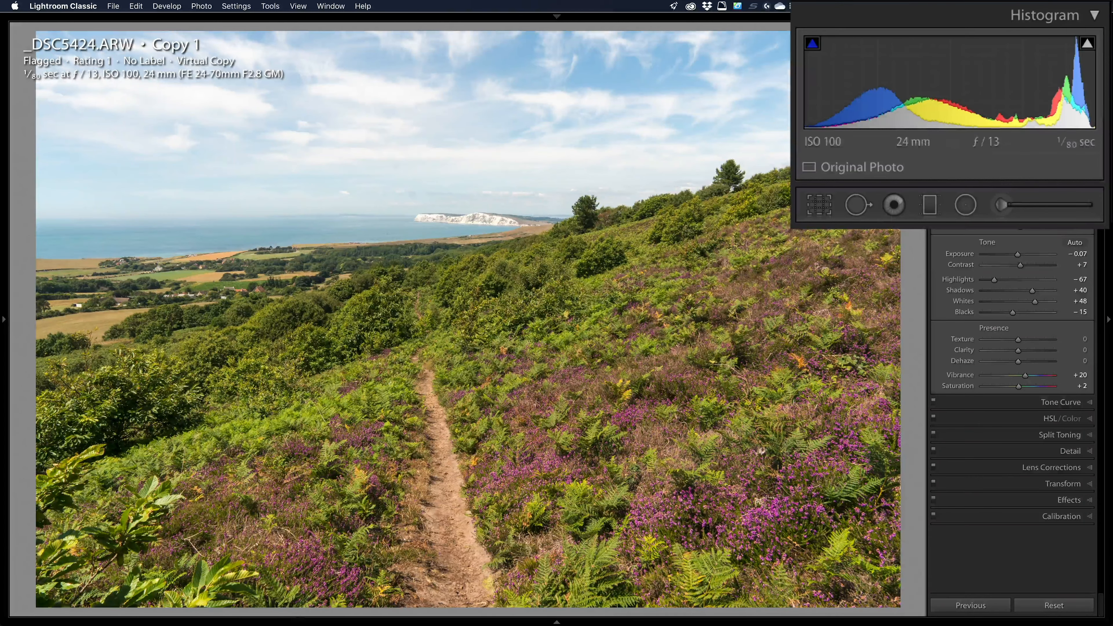
- Check the dark bush in the foreground, and set Shadows to +32, Whites to +38 and Blacks to −23
left_click(124, 432)
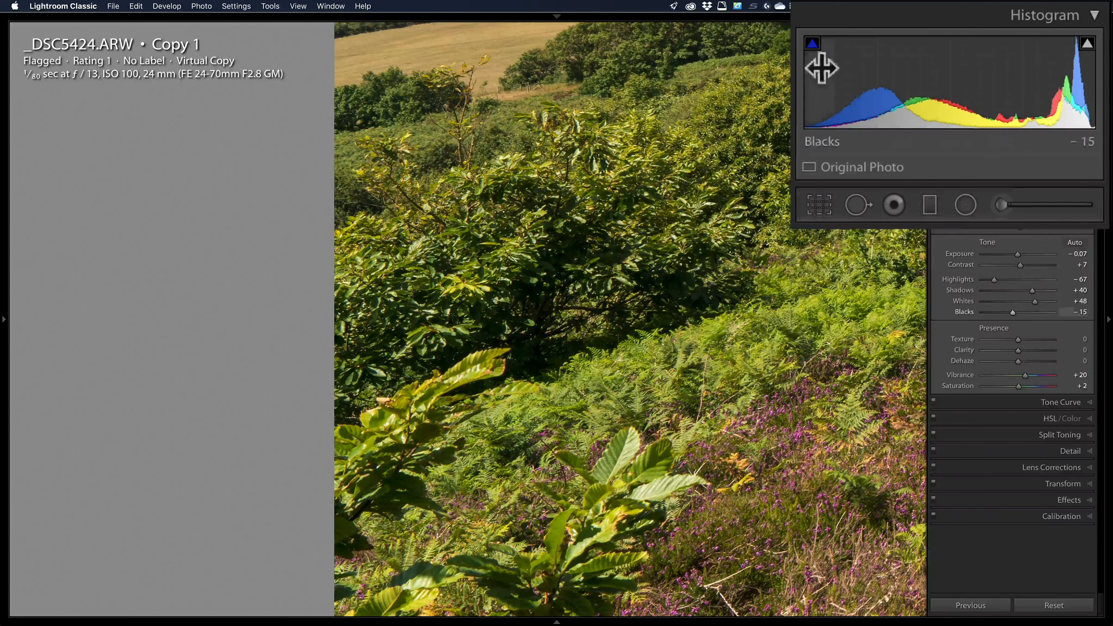
key("z")
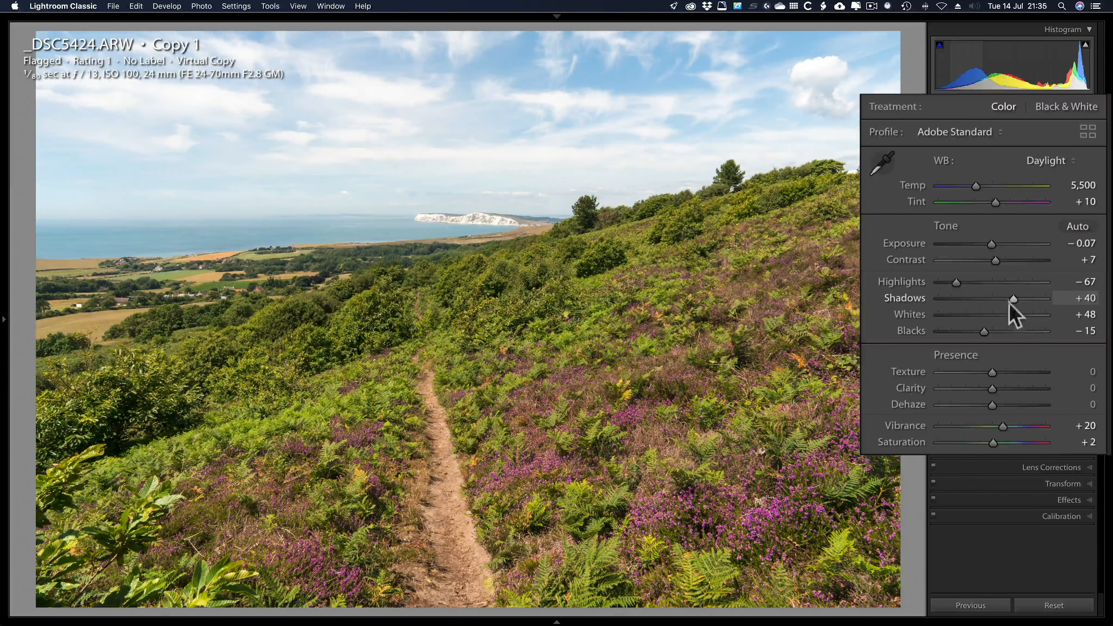
left_click_drag(986, 329, 1011, 316)
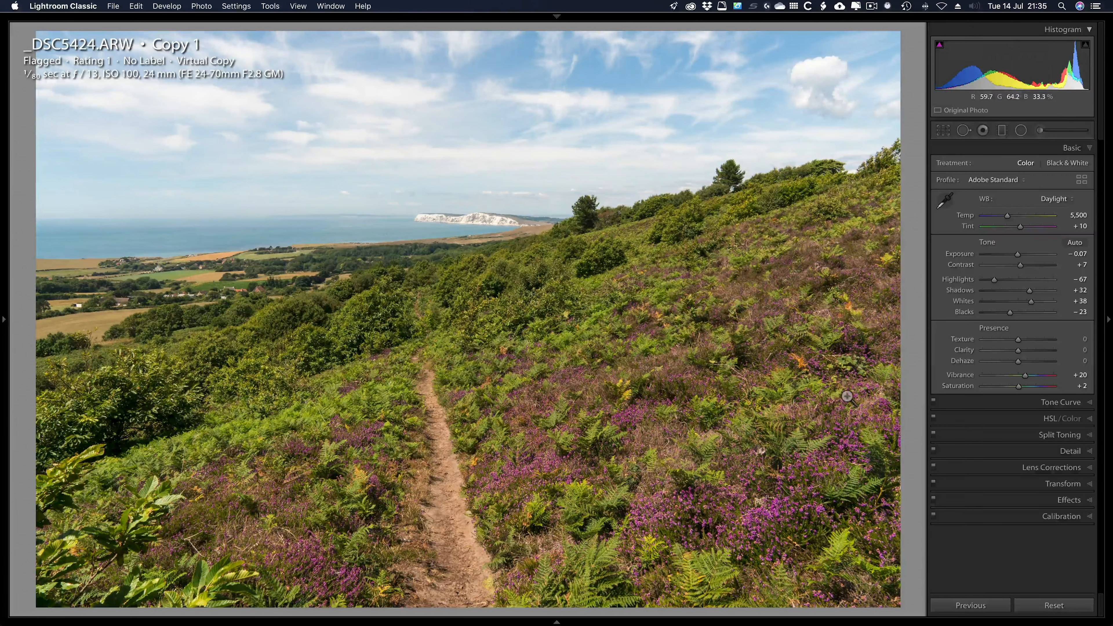
- Show the Navigator and set its custom zoom ratio to 3:1
left_click(430, 266)
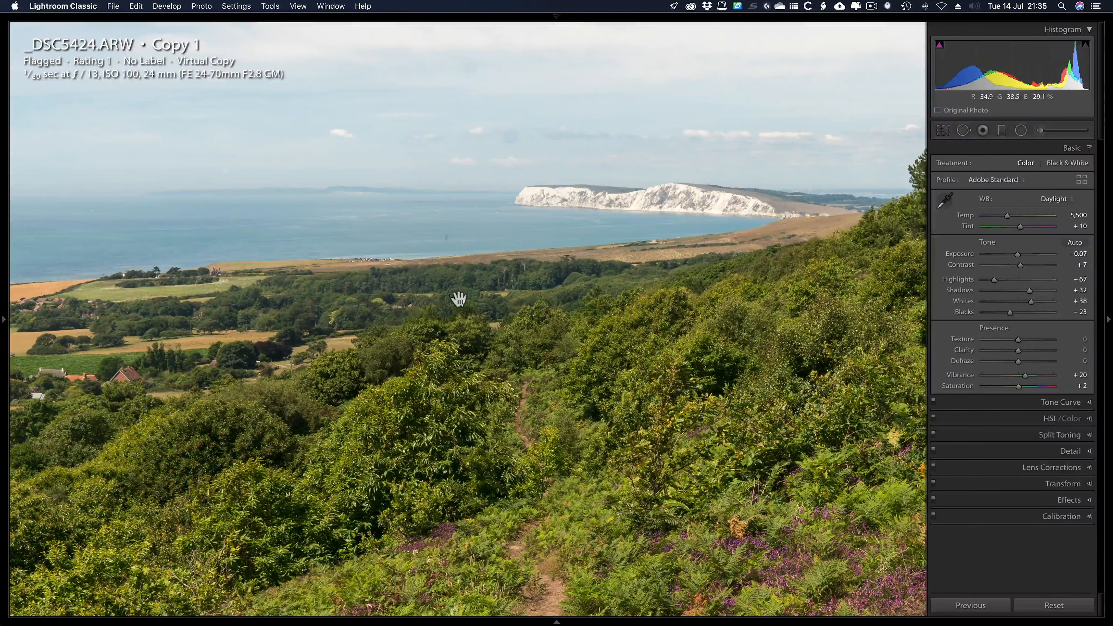
key("F7")
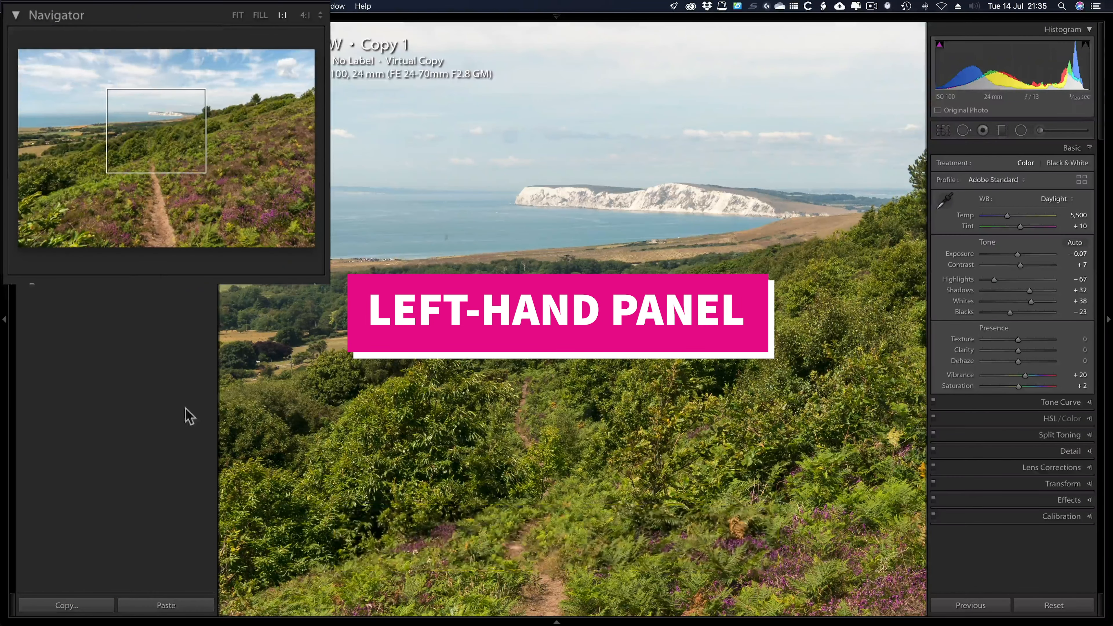
key("z")
key("z")
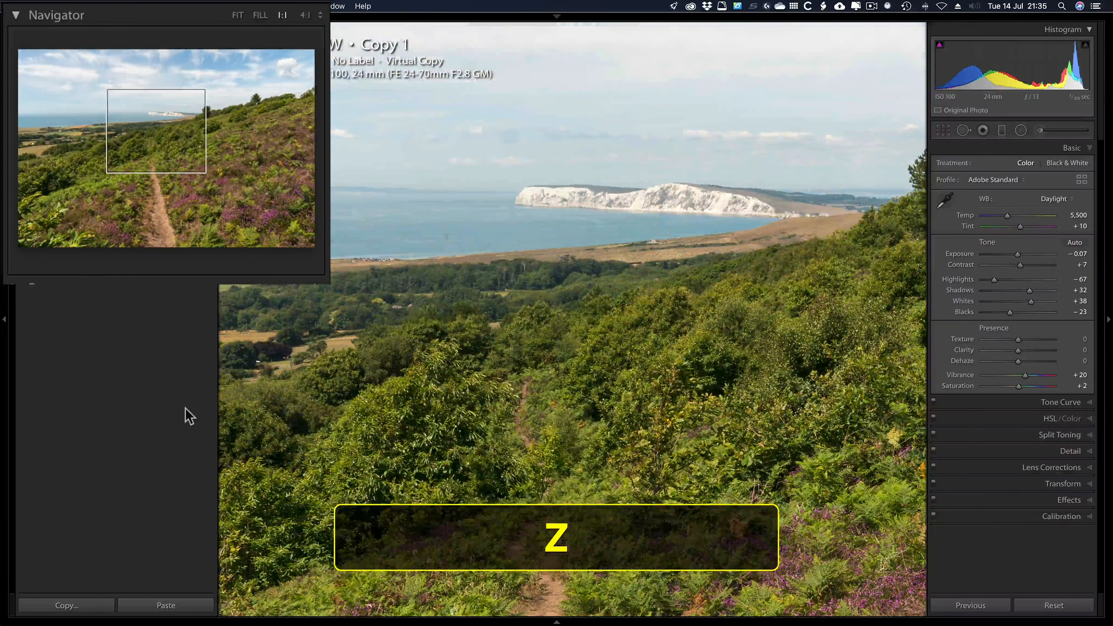
left_click(306, 16)
left_click(320, 15)
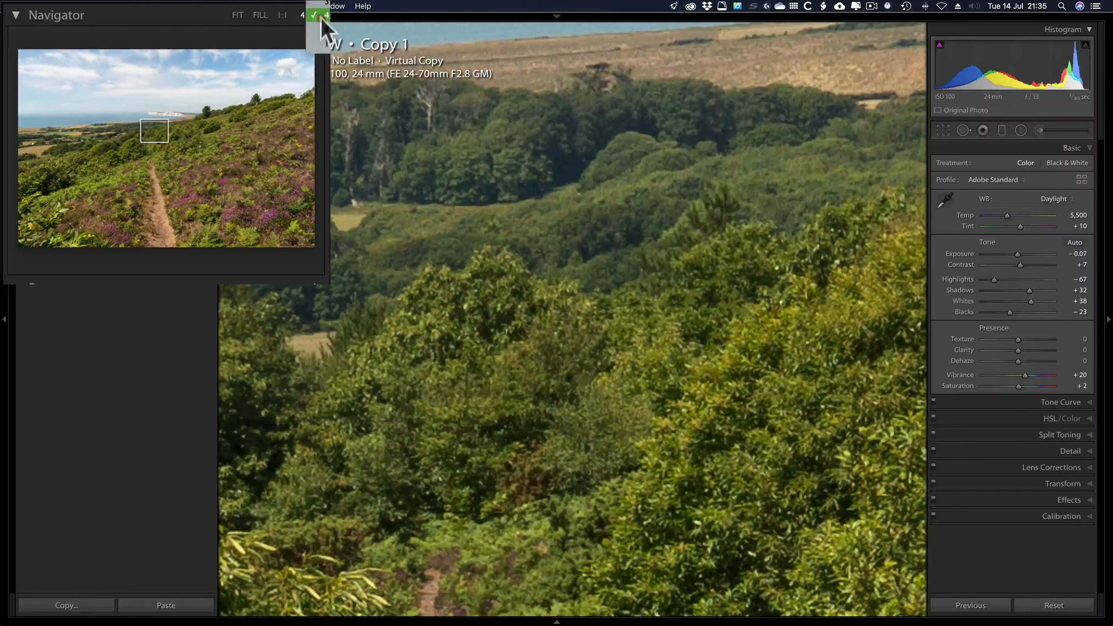
left_click(323, 6)
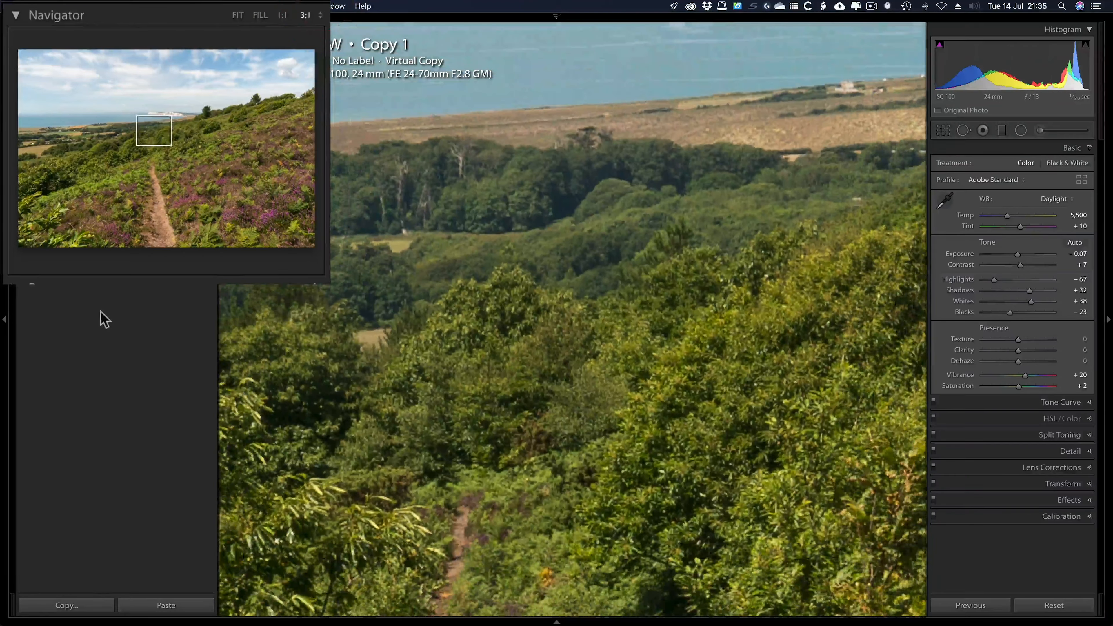
- Compare the fitted view of the whole photo with the 3:1 view of the distant trees
key("z")
key("z")
key("z")
key("z")
key("z")
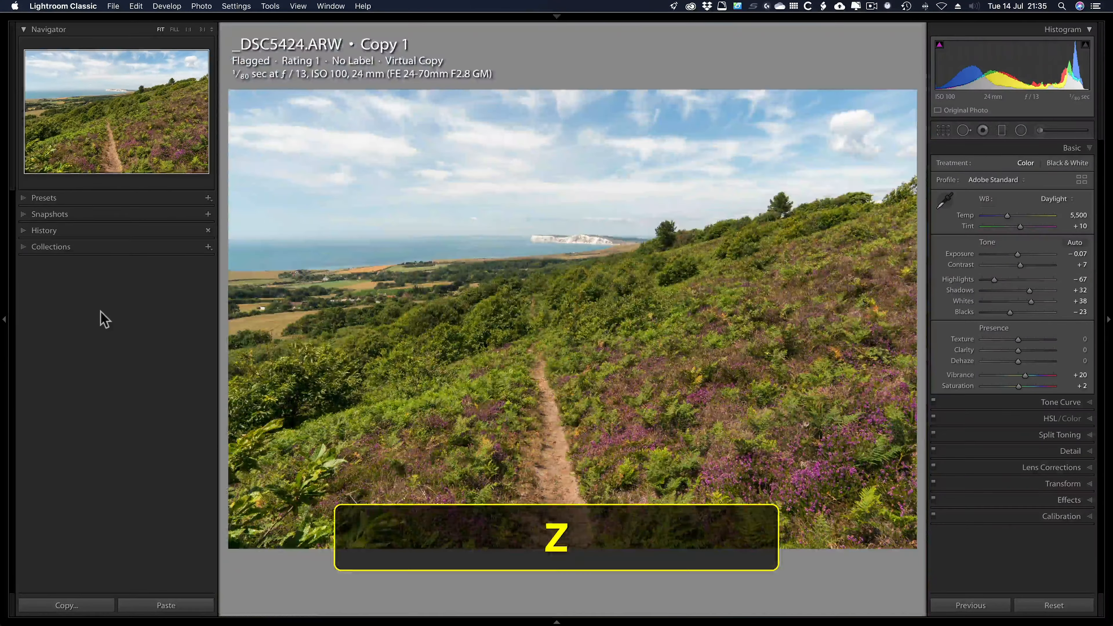
key("z")
key("z")
key("z")
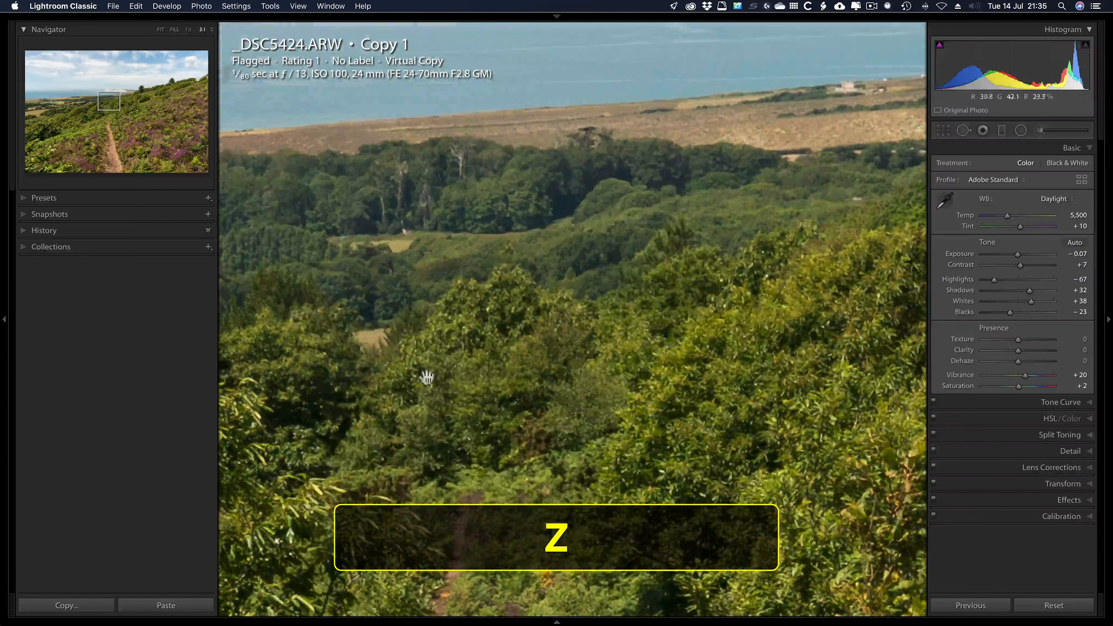
- Set Clarity to +39, checking the foliage at 1:1 and 3:1, and hide the Navigator
left_click_drag(1018, 350, 1026, 350)
left_click_drag(1003, 390, 996, 390)
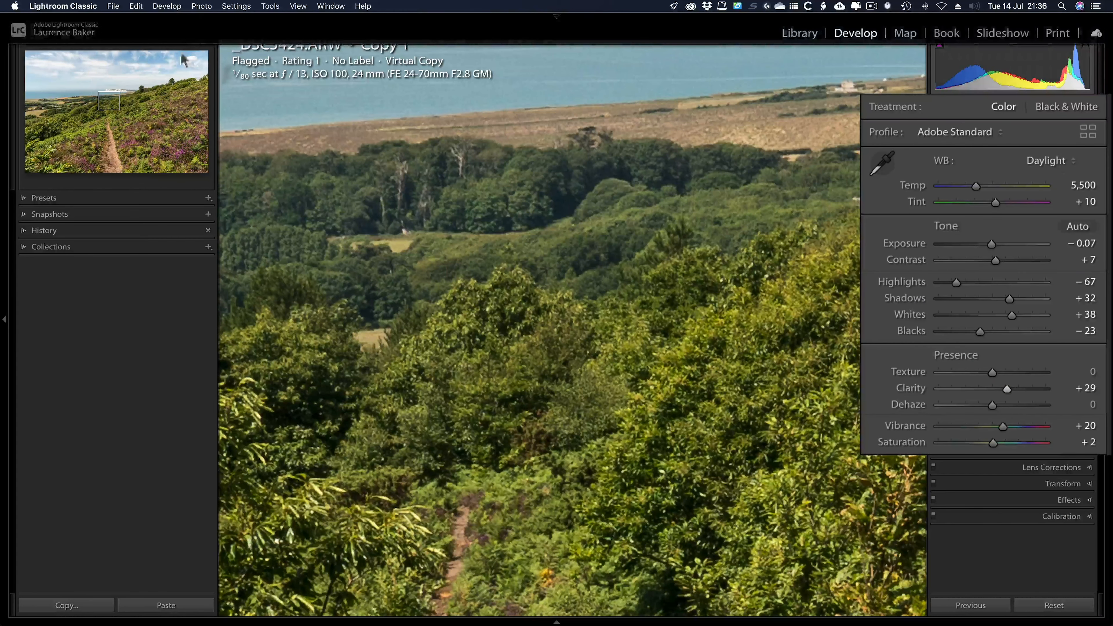
left_click(189, 29)
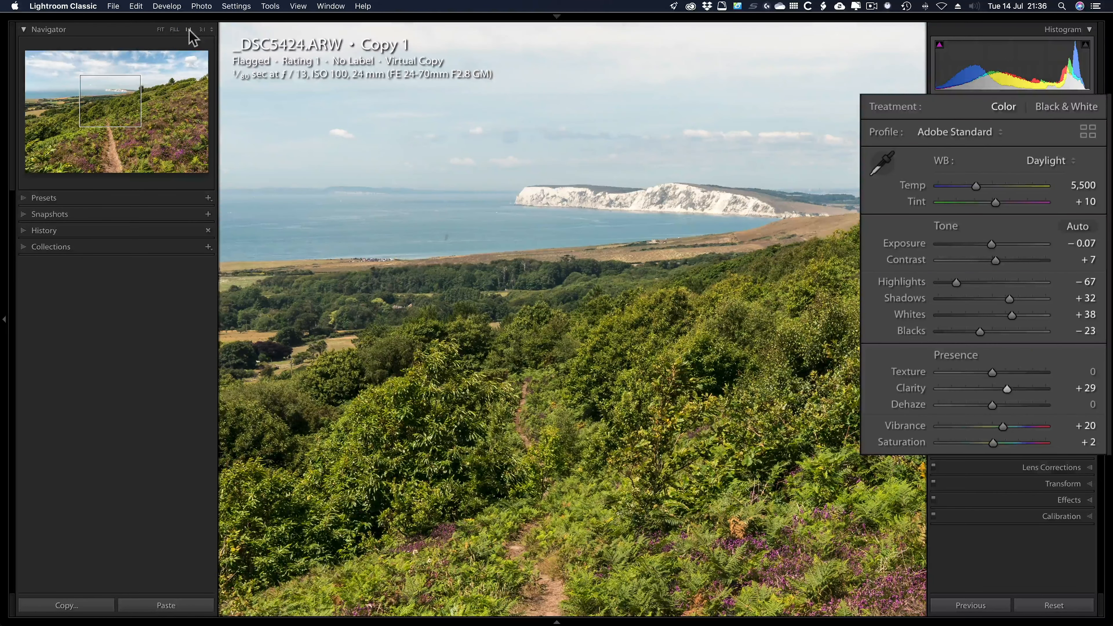
left_click_drag(1007, 388, 1013, 388)
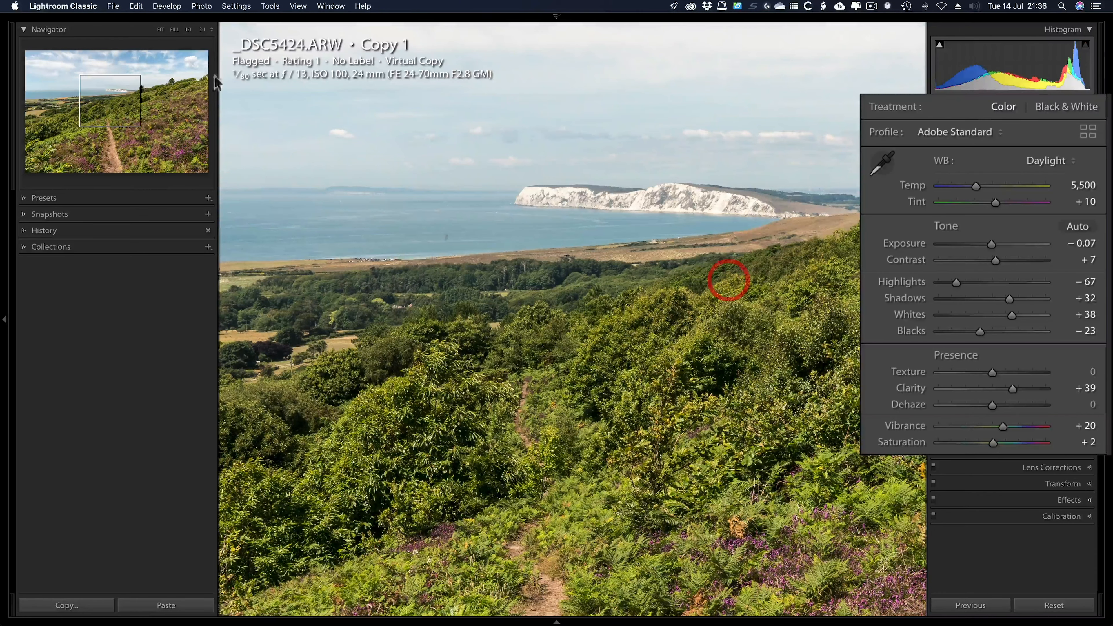
left_click(203, 30)
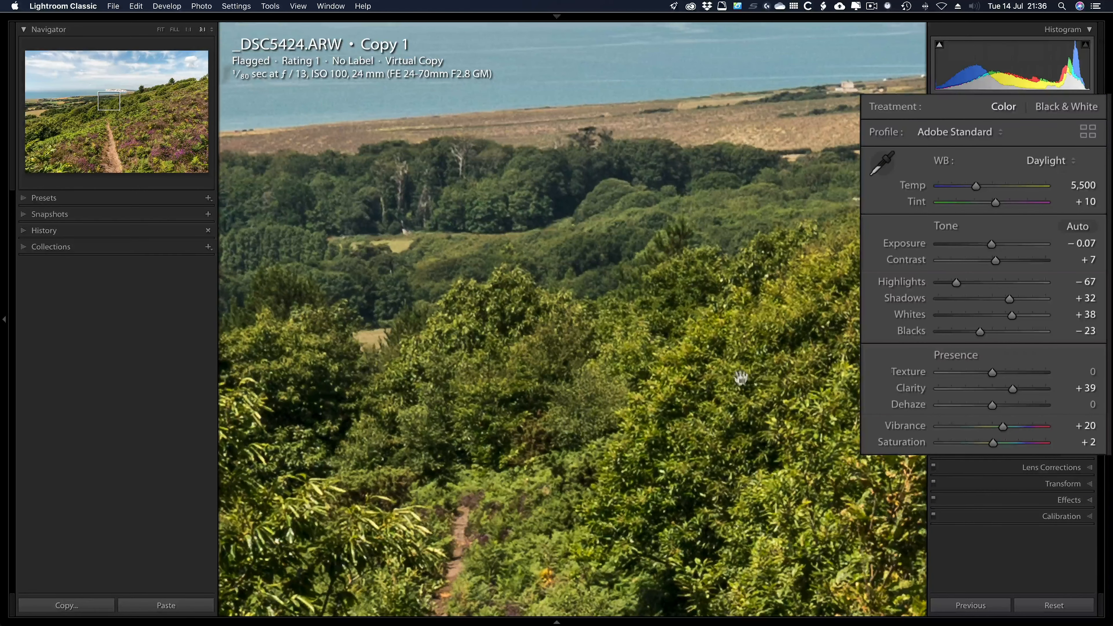
key("z")
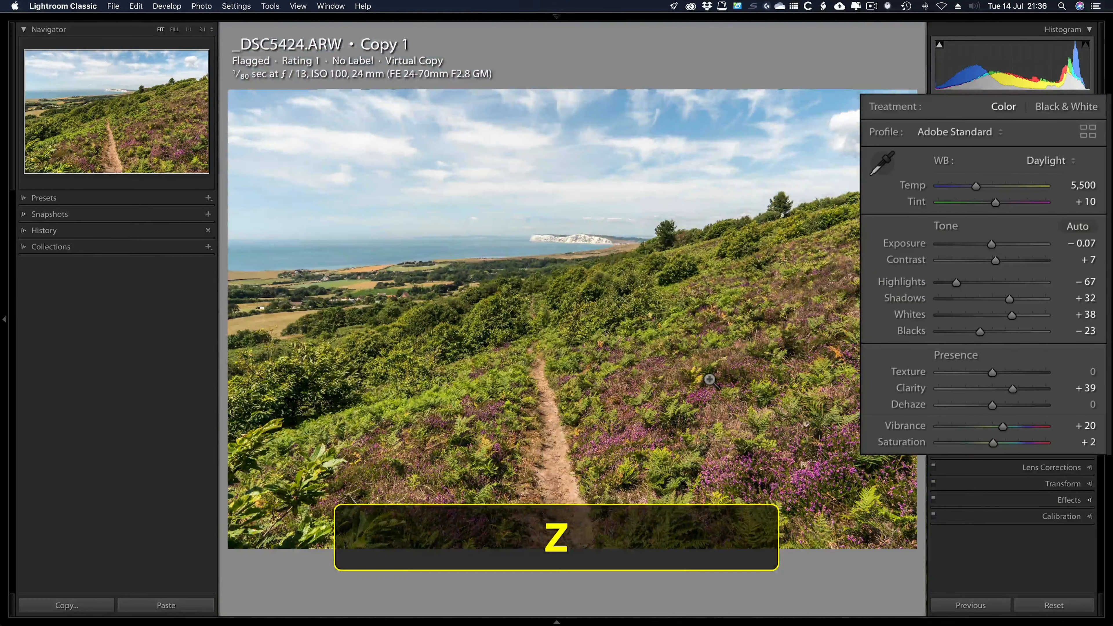
key("F7")
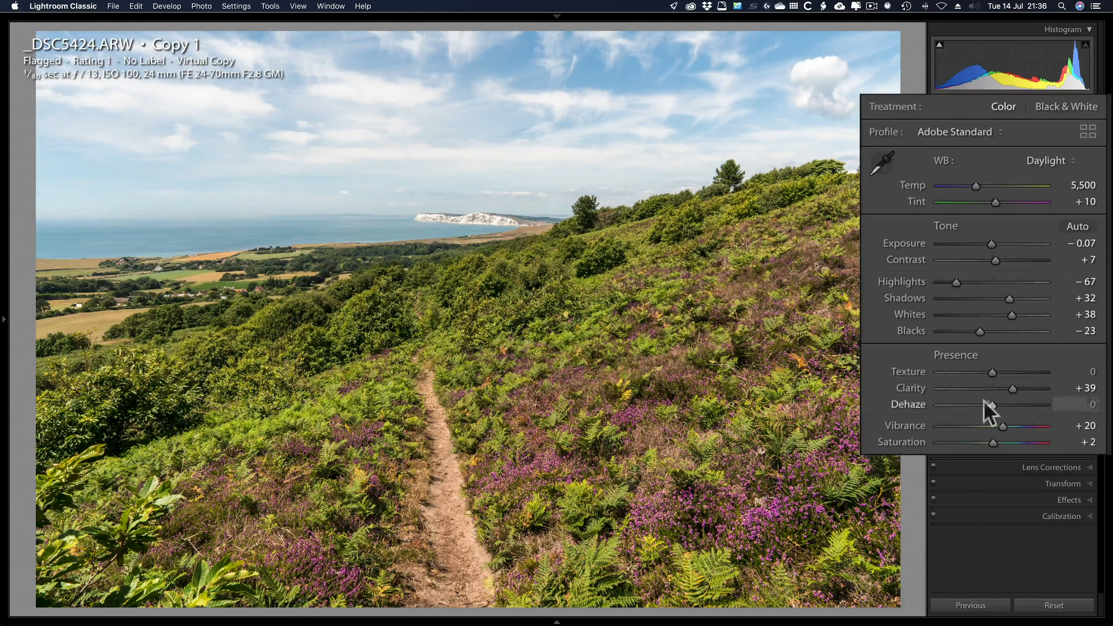
- Try Dehaze at +13 and reset it, and set Vibrance to +25 and Saturation to +6
mouse_move(989, 404)
left_mouse_down()
mouse_move(1007, 406)
mouse_move(994, 403)
left_mouse_up()
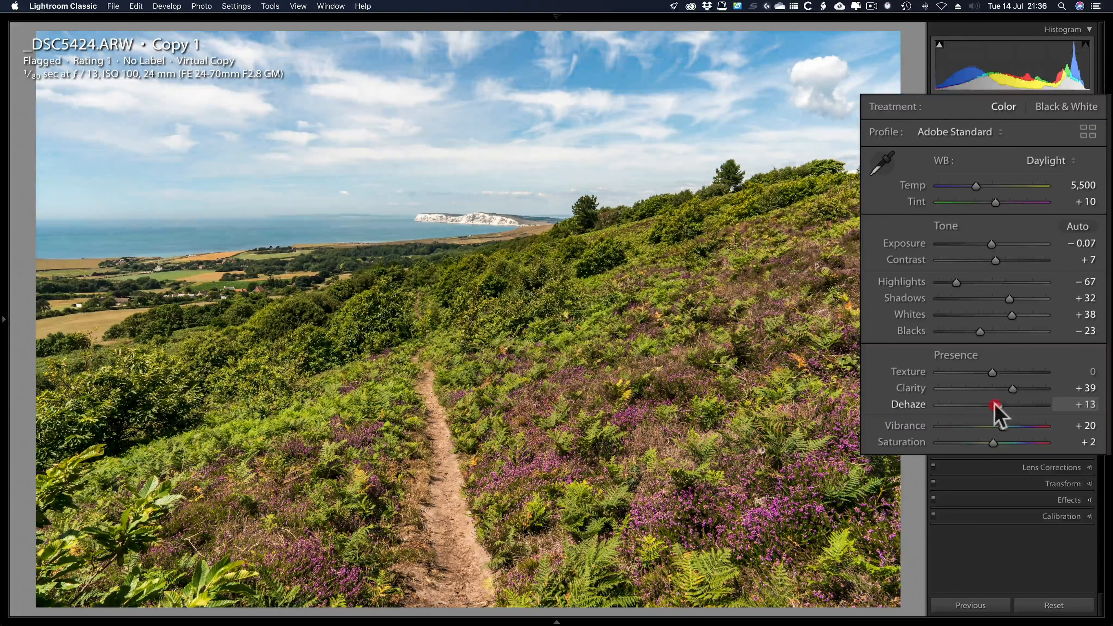
double_click(900, 406)
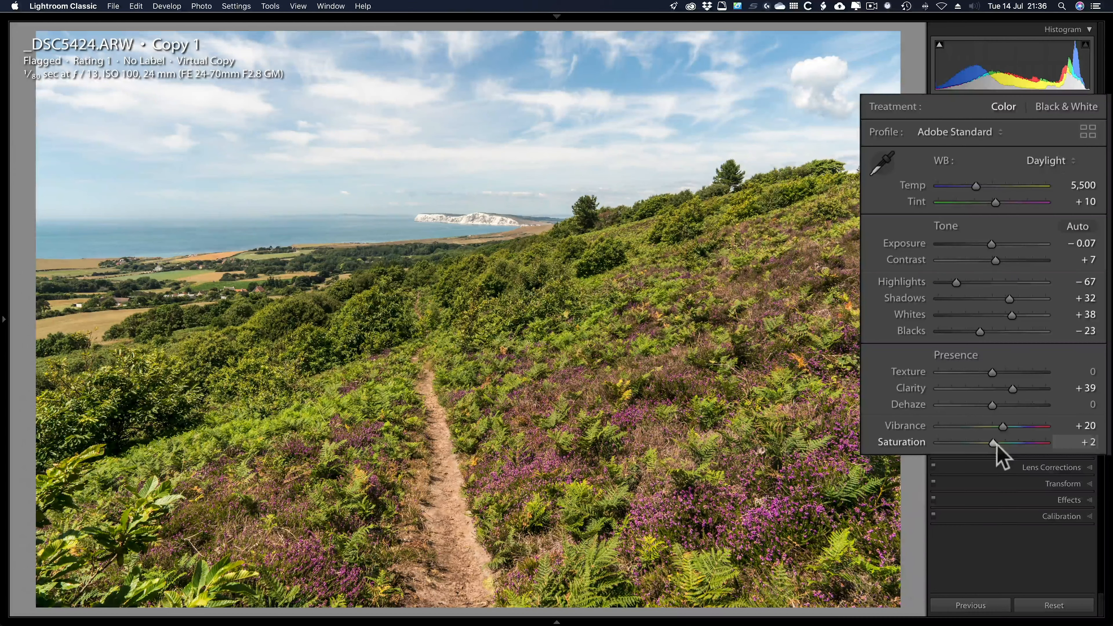
left_click_drag(997, 444, 1006, 428)
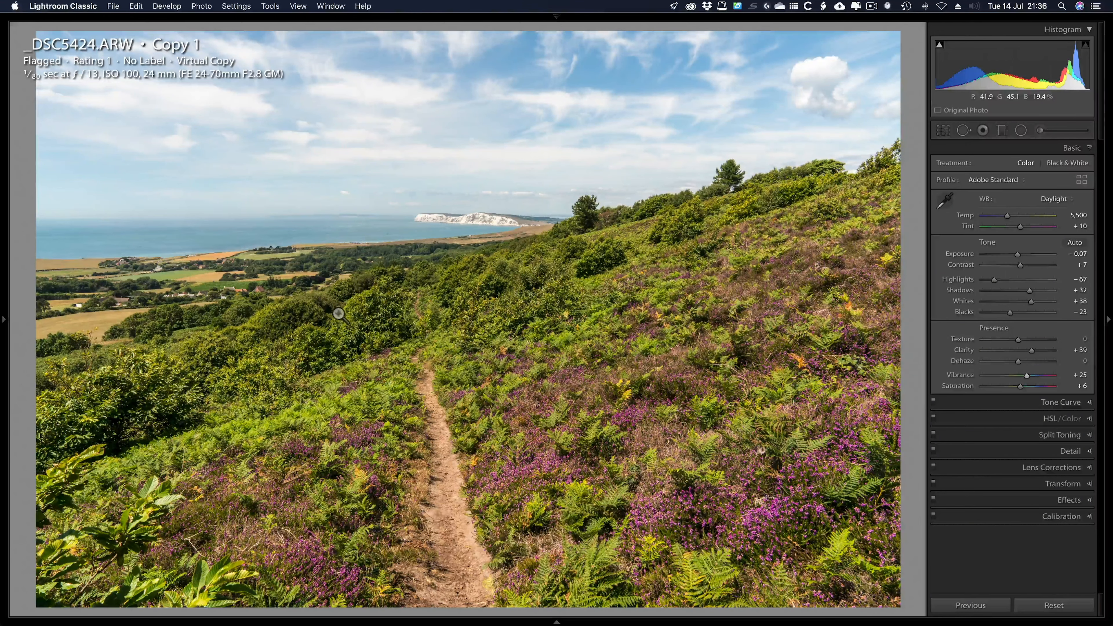
- Draw a straight horizontal graduated filter from the photo's top edge down to the lower foreground heather
key("m")
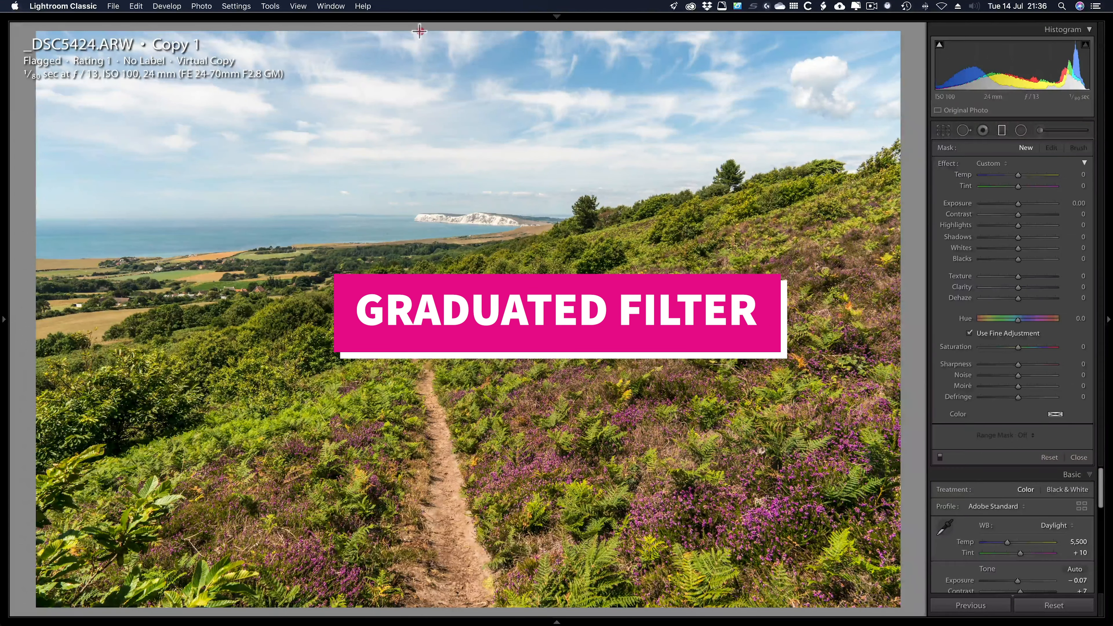
key("shift")
left_click_drag(420, 31, 444, 511)
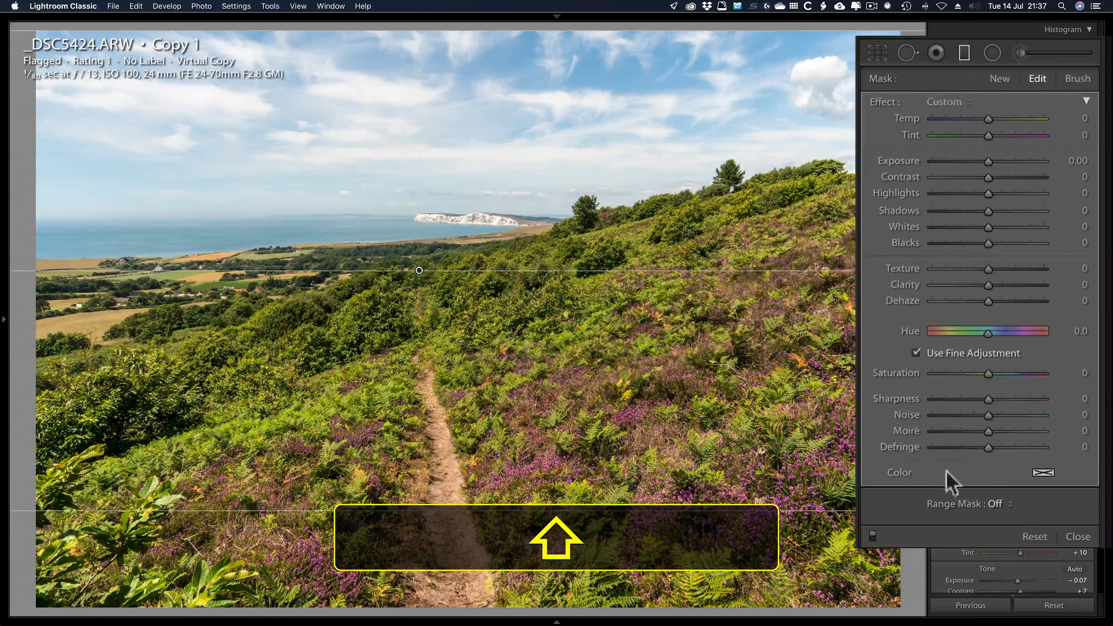
- Add a Color range mask to the graduated filter and sample five areas across the sky and sea
left_click(1001, 508)
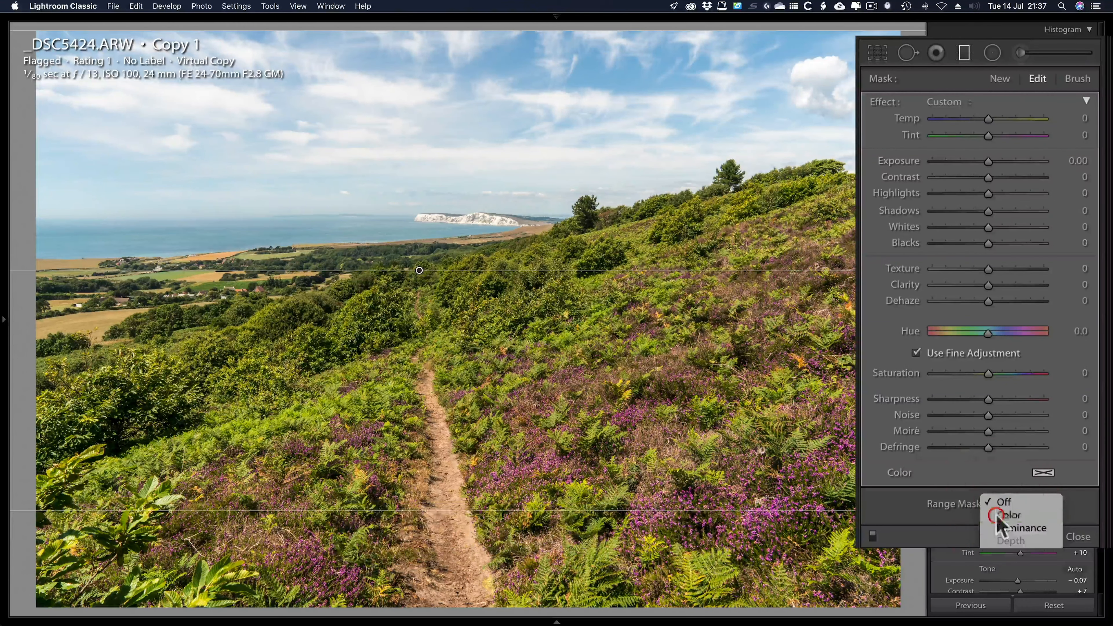
left_click(1004, 516)
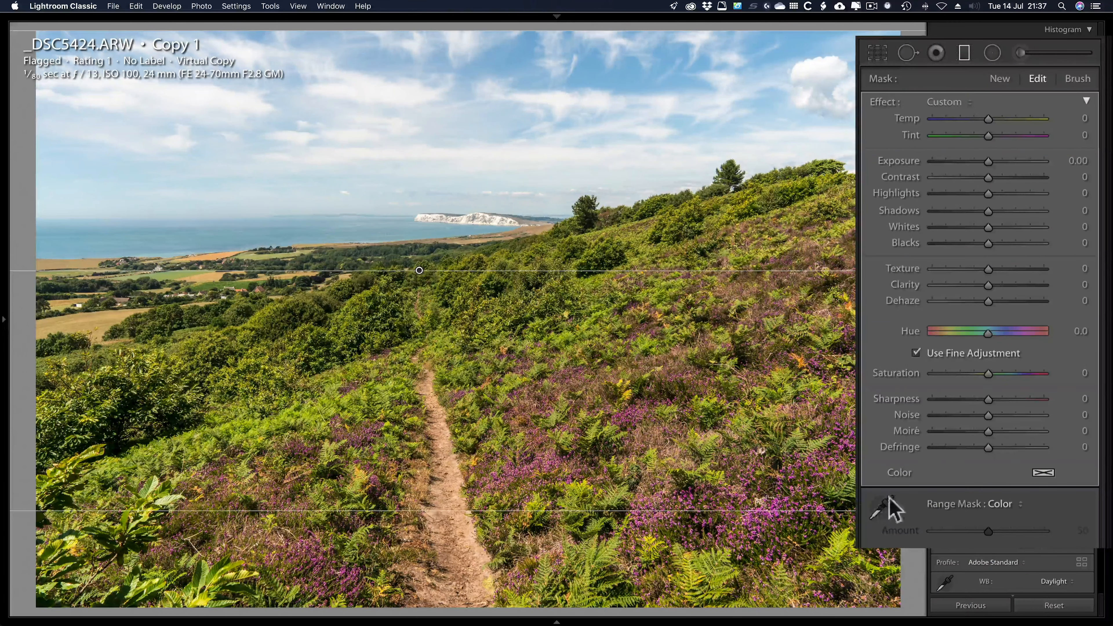
left_click(882, 508)
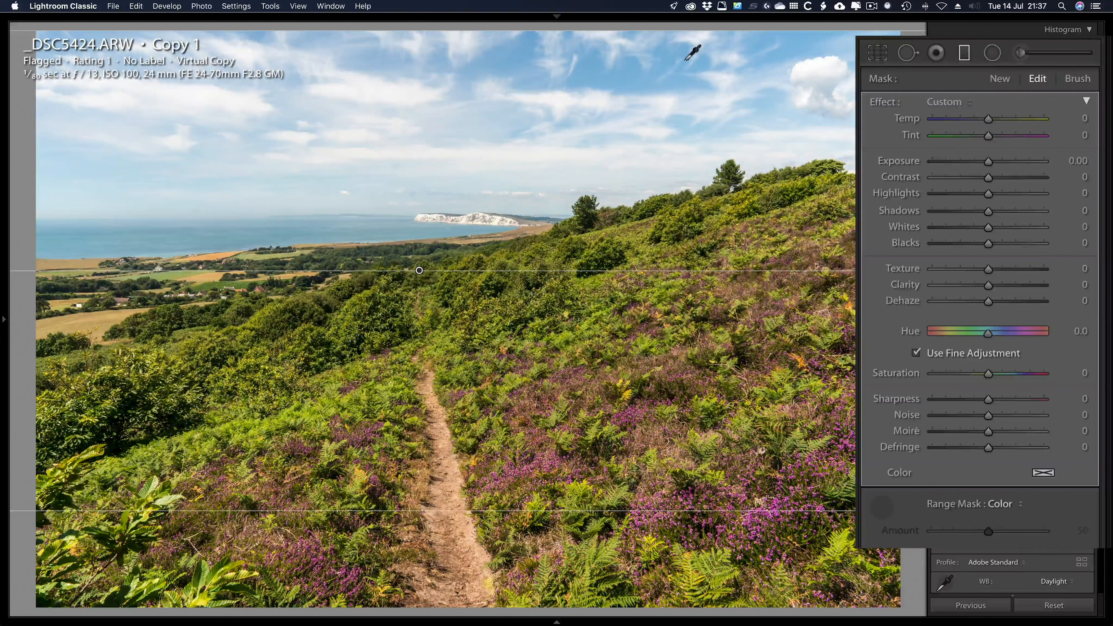
left_click_drag(616, 79, 654, 88)
key("shift")
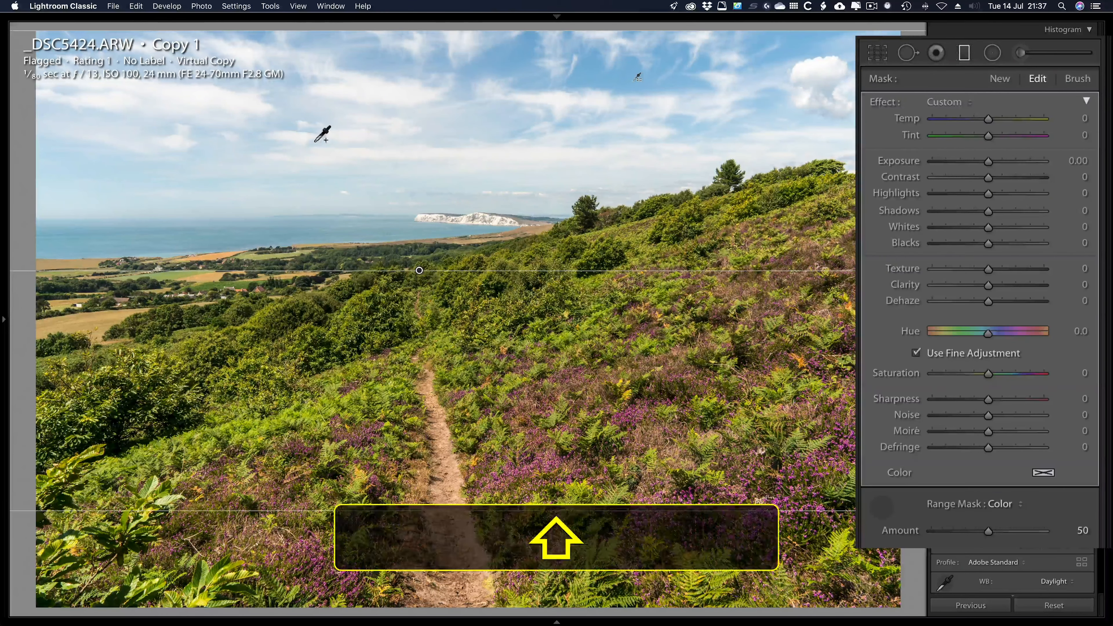
left_click_drag(281, 114, 292, 120)
left_click_drag(178, 225, 210, 234)
left_click(814, 55)
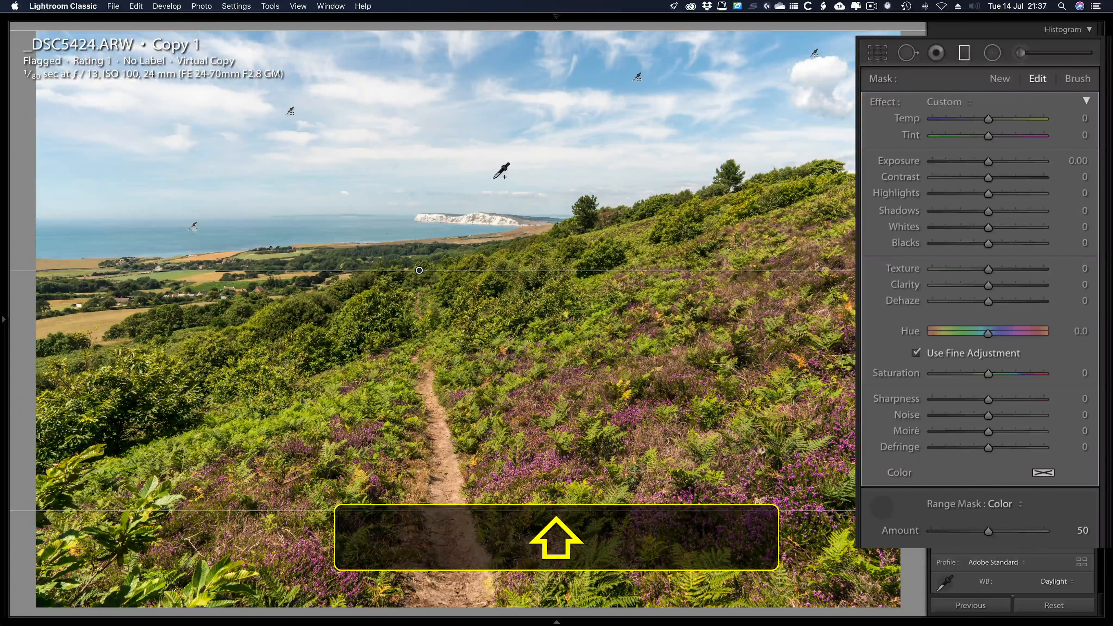
left_click_drag(488, 177, 548, 175)
- Set the color range mask's Amount to 71 and the graduated filter's Exposure to −0.46
left_click_drag(990, 532, 1011, 534)
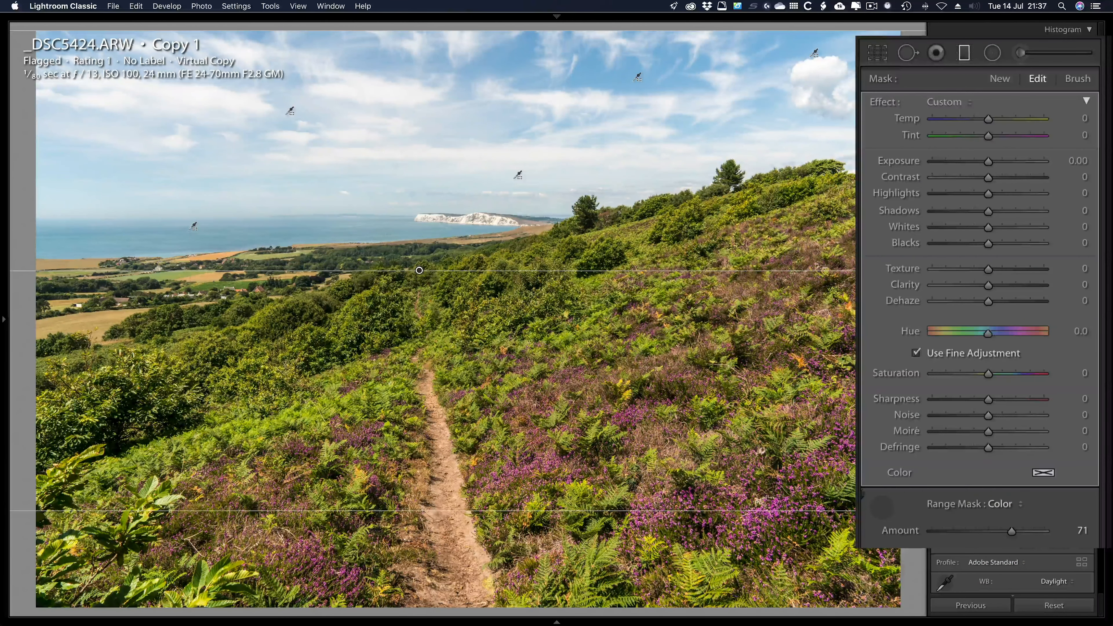
left_click(882, 507)
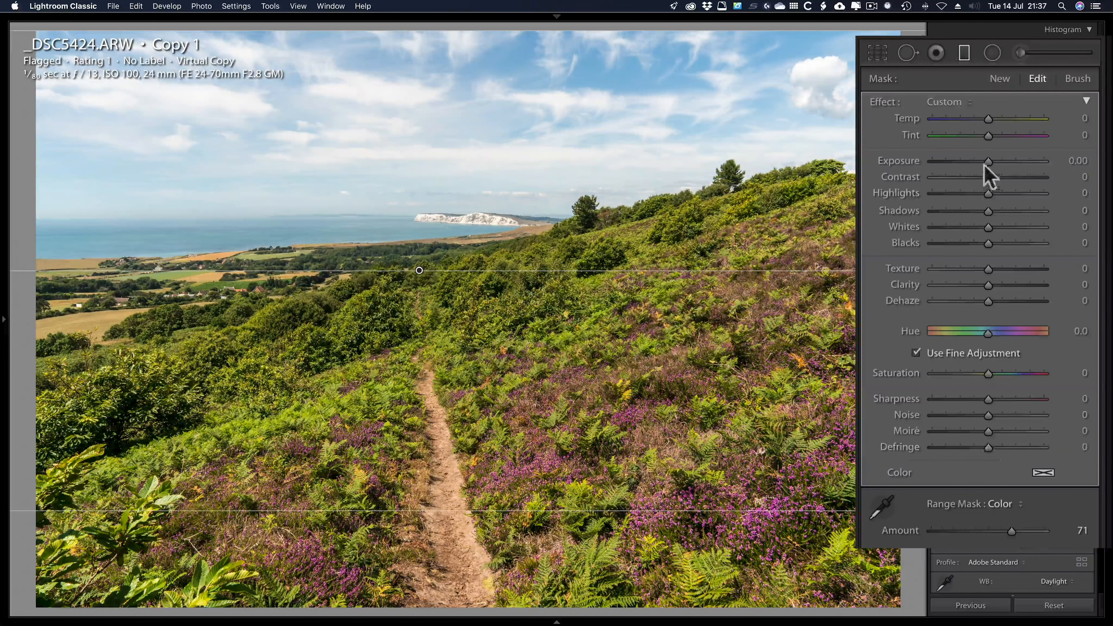
left_click_drag(985, 163, 977, 162)
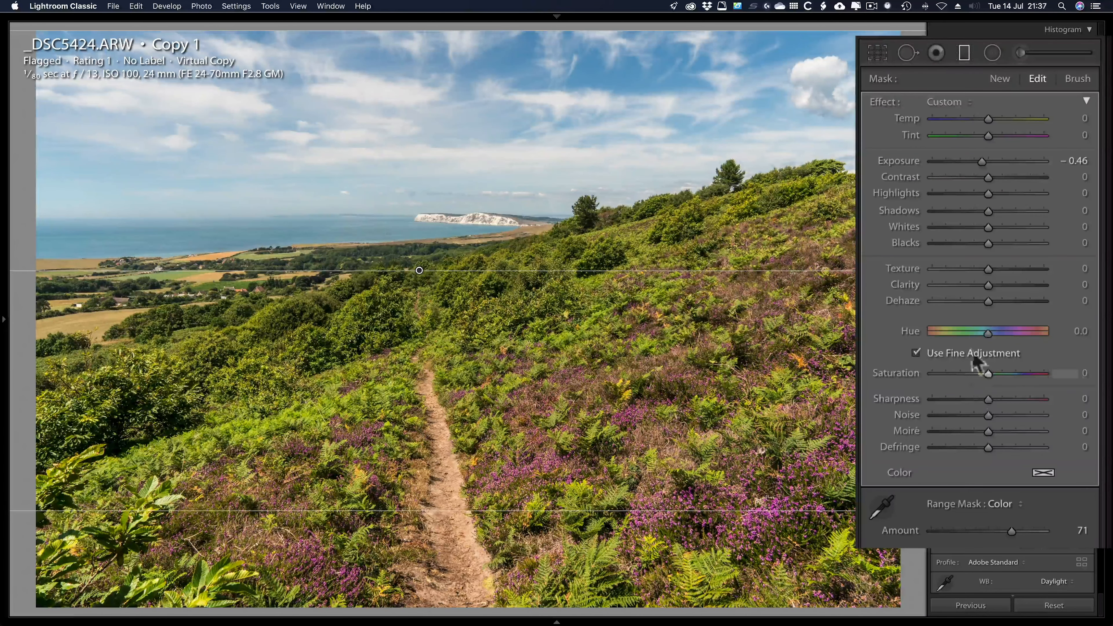
- Set the graduated filter's Dehaze to 16, Clarity to 18, Sharpness to 14 and Hue to −1.7
left_click_drag(989, 301, 995, 296)
mouse_move(994, 288)
left_mouse_down()
mouse_move(1011, 303)
mouse_move(996, 300)
mouse_move(997, 287)
left_mouse_up()
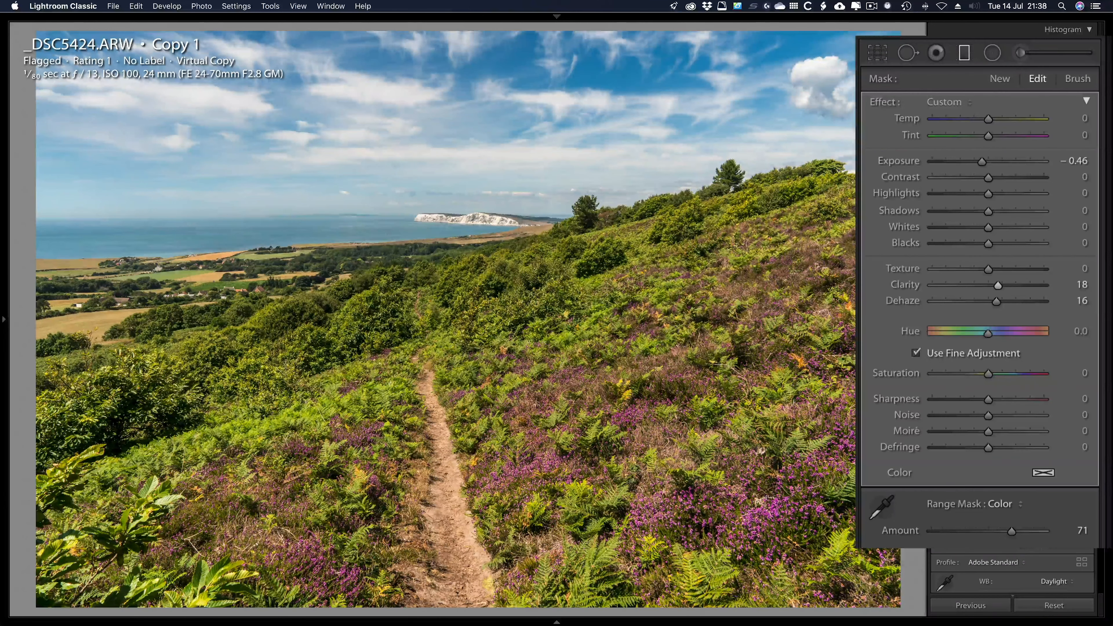
left_click(935, 515)
left_click(935, 515)
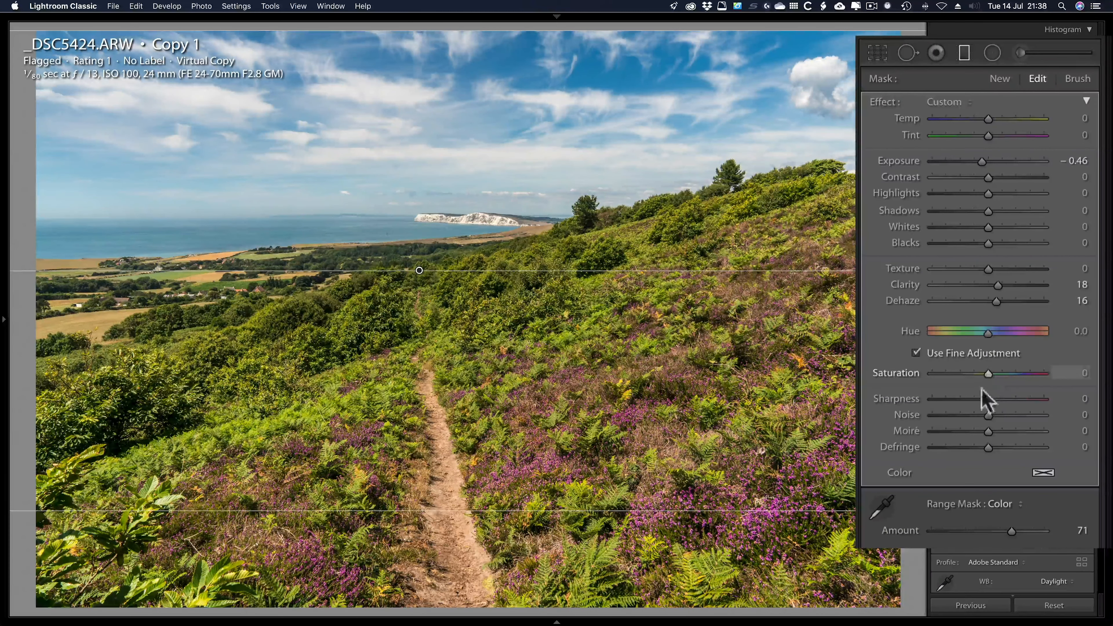
left_click_drag(990, 398, 997, 398)
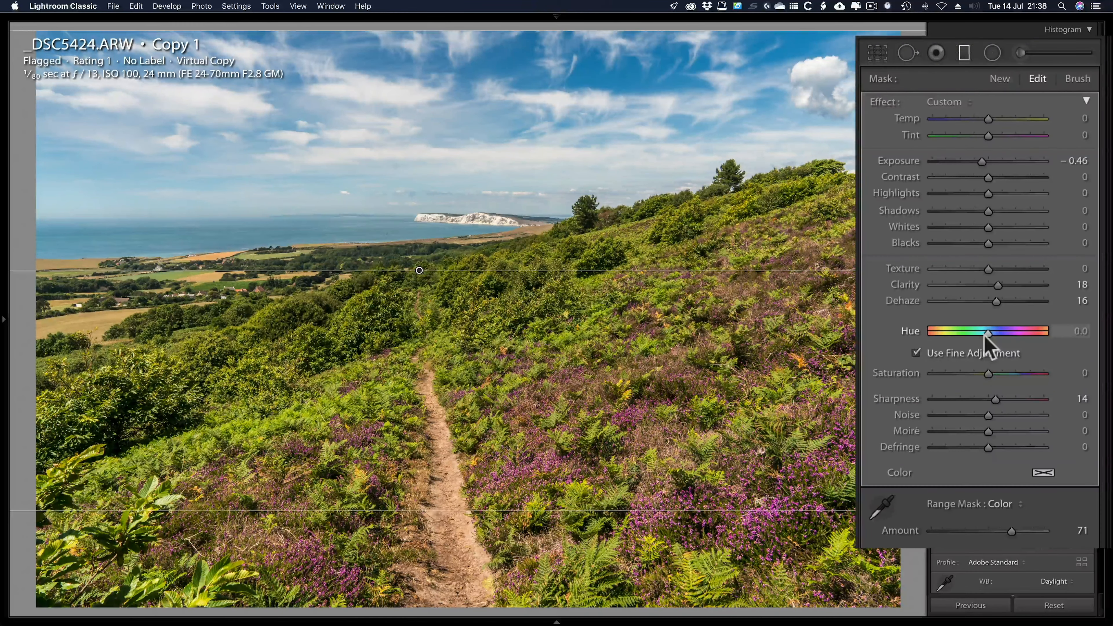
left_click_drag(988, 335, 986, 336)
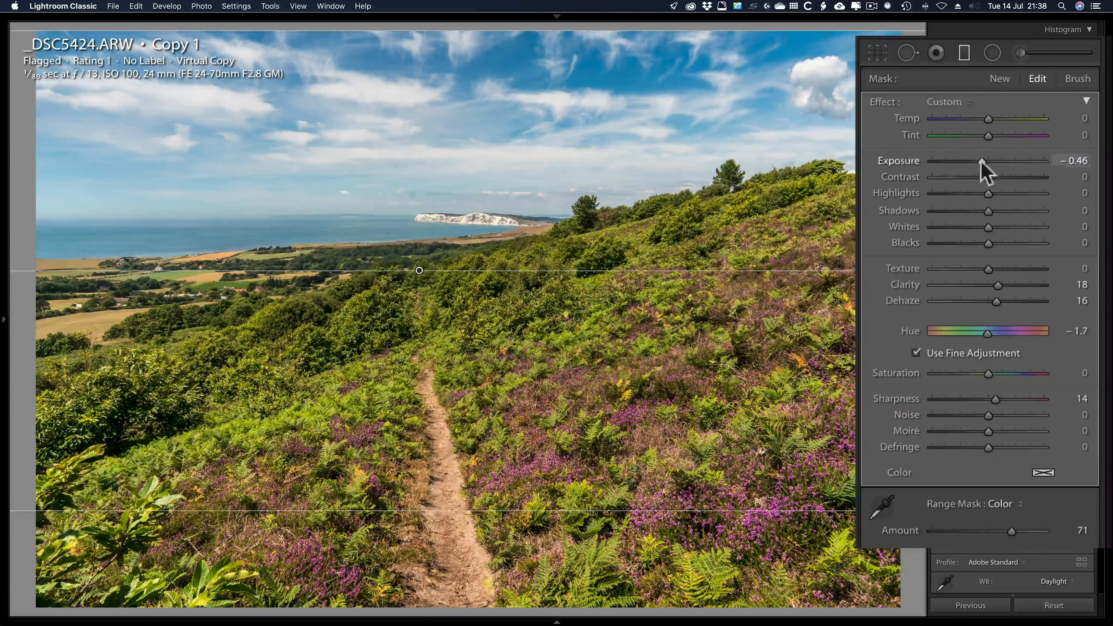
- Refine the graduated filter's Exposure to −0.41 and its Dehaze to 23
left_click_drag(982, 161, 983, 162)
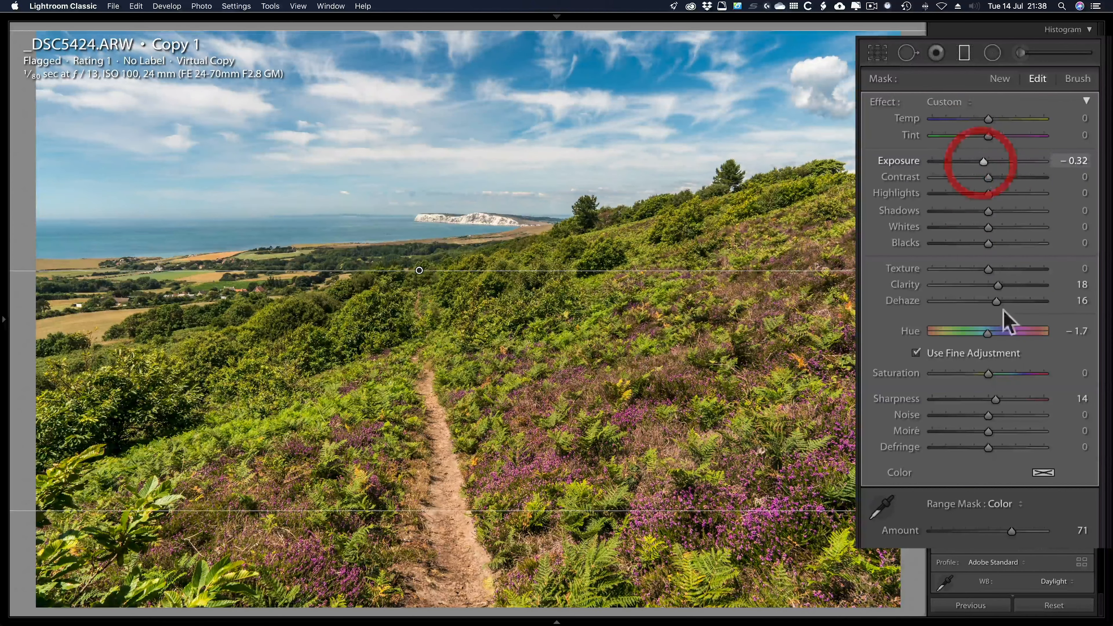
left_click_drag(995, 302, 995, 301)
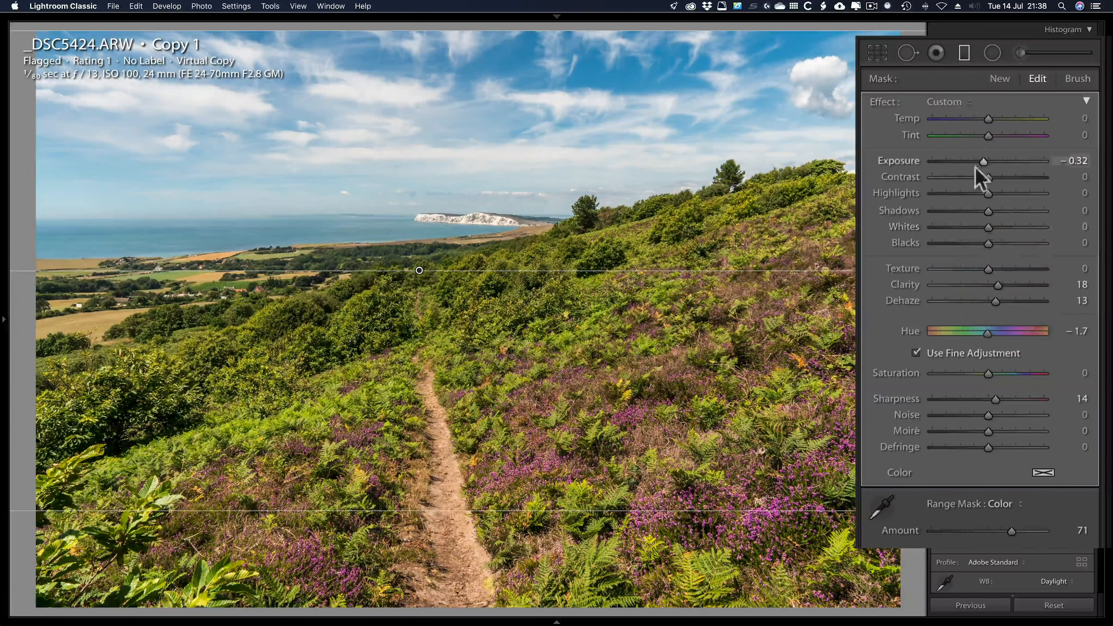
mouse_move(981, 163)
left_mouse_down()
mouse_move(972, 162)
mouse_move(998, 162)
mouse_move(980, 164)
left_mouse_up()
left_click_drag(996, 302, 1000, 303)
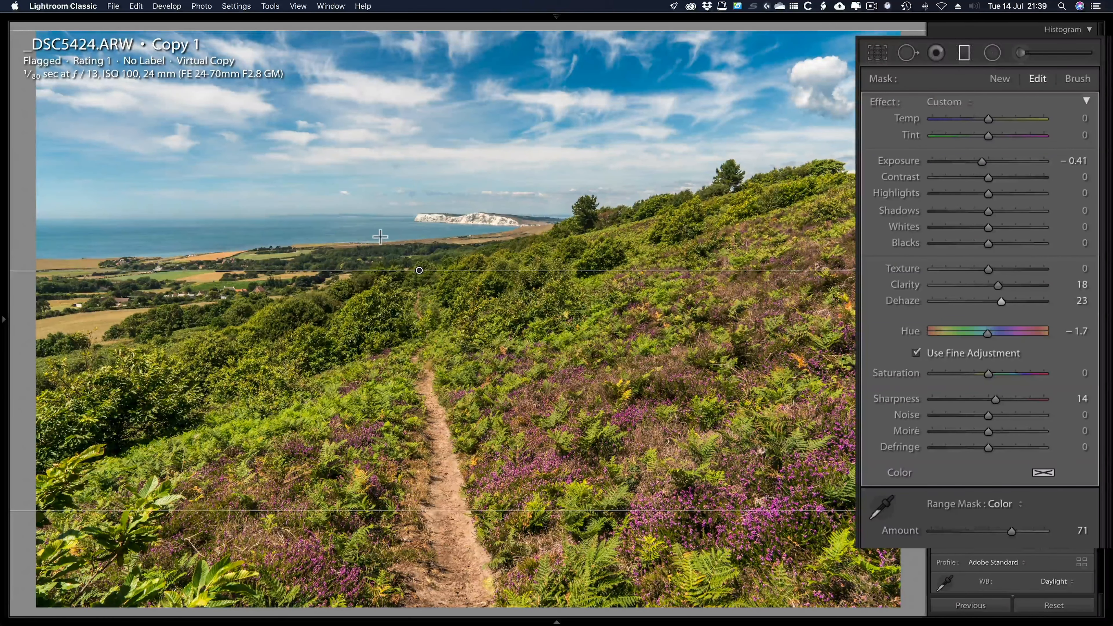
- Heal the dark spot in the sea with Spot Removal at size 24 and a small spot in the sky above the cliffs at size 10
key("z")
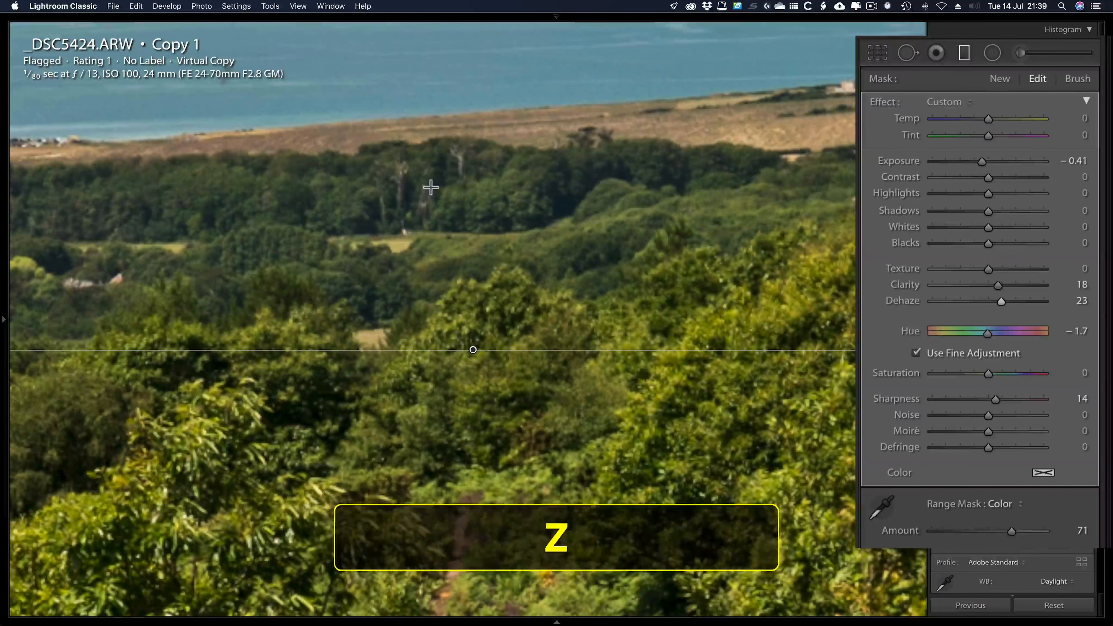
key("space")
left_click_drag(428, 169, 385, 460)
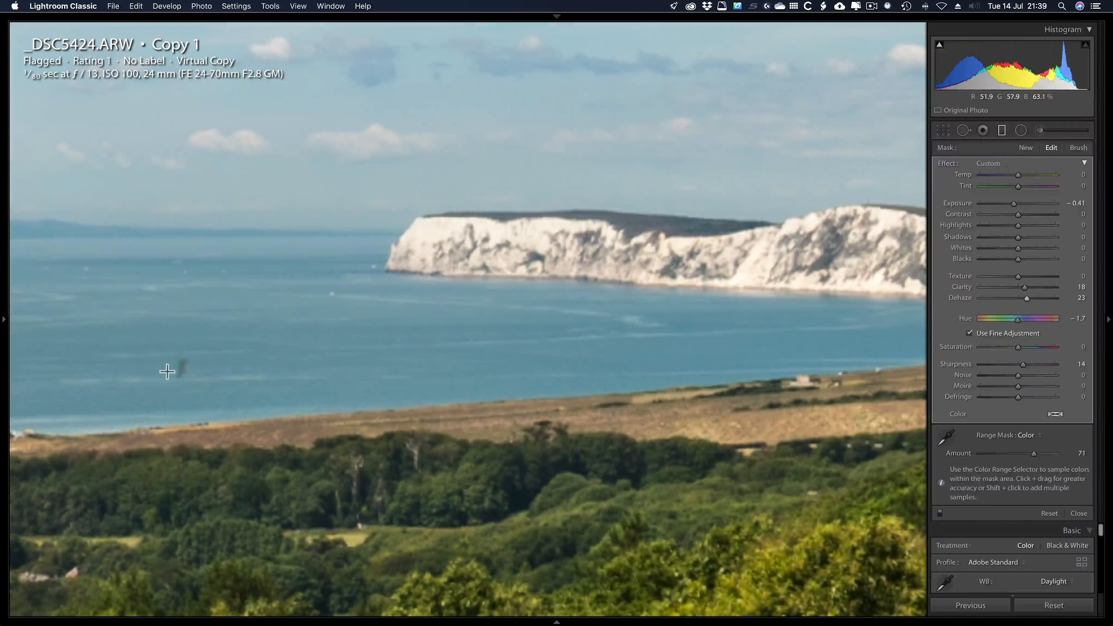
key("q")
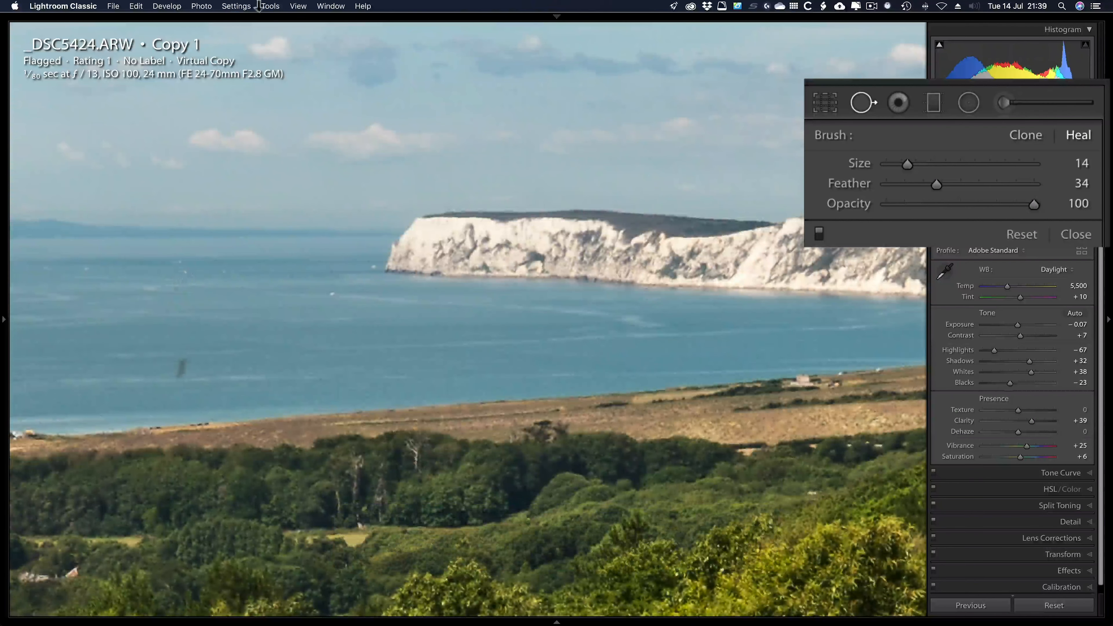
left_click(271, 6)
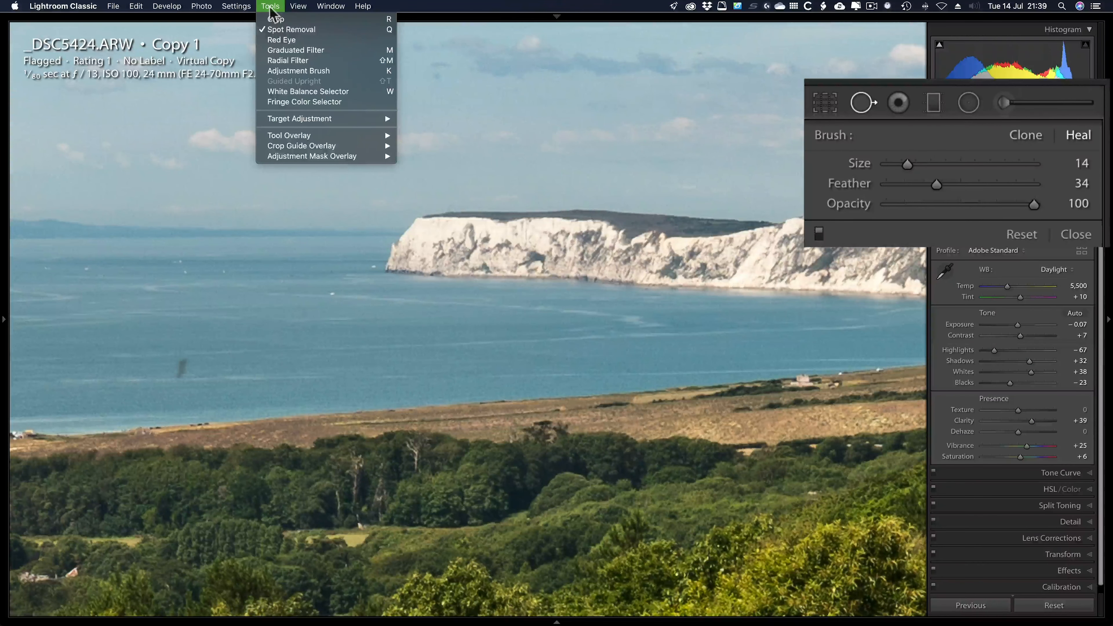
left_click(160, 363)
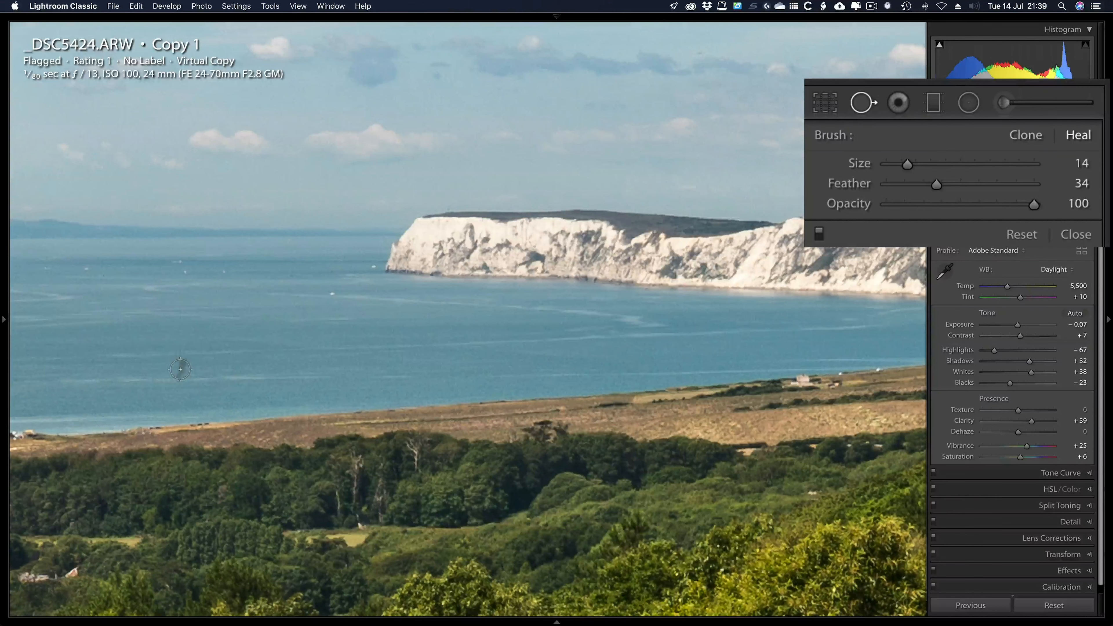
key("bracketright")
left_click(179, 369)
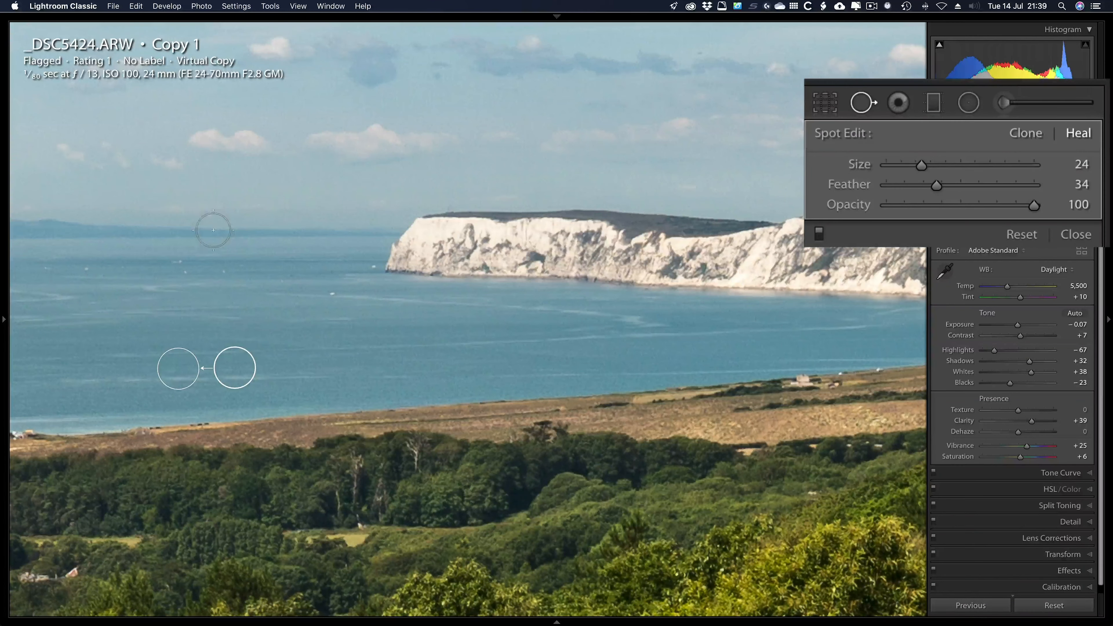
key("bracketleft")
left_click(437, 76)
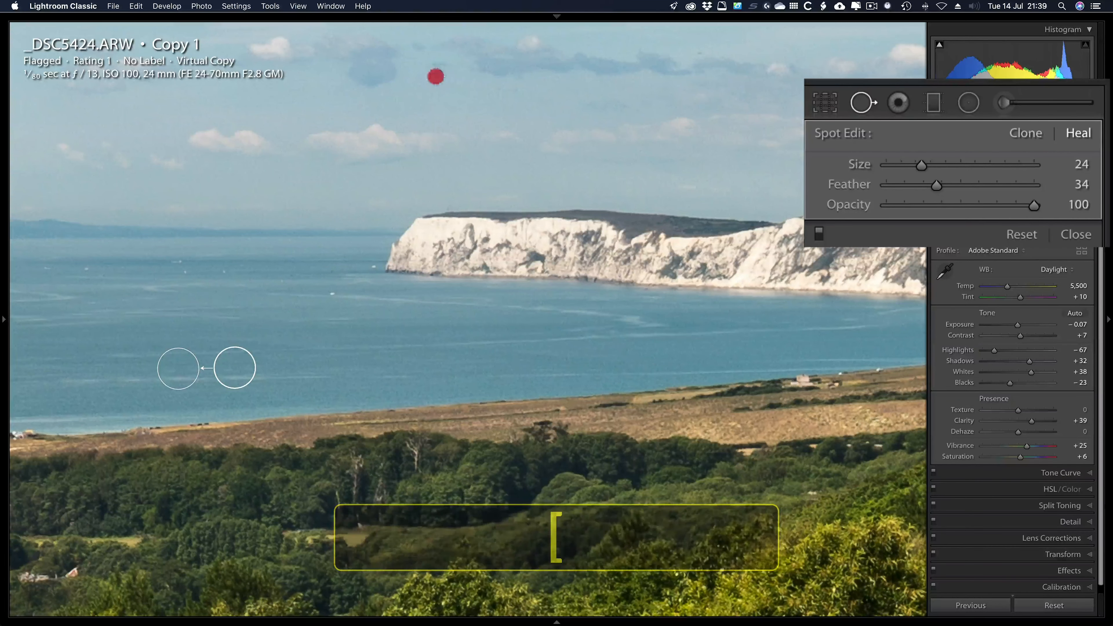
- Heal the larger dark patch beside the small sky spot at size 35 and move its source lower to a clear area of sky
key("bracketright")
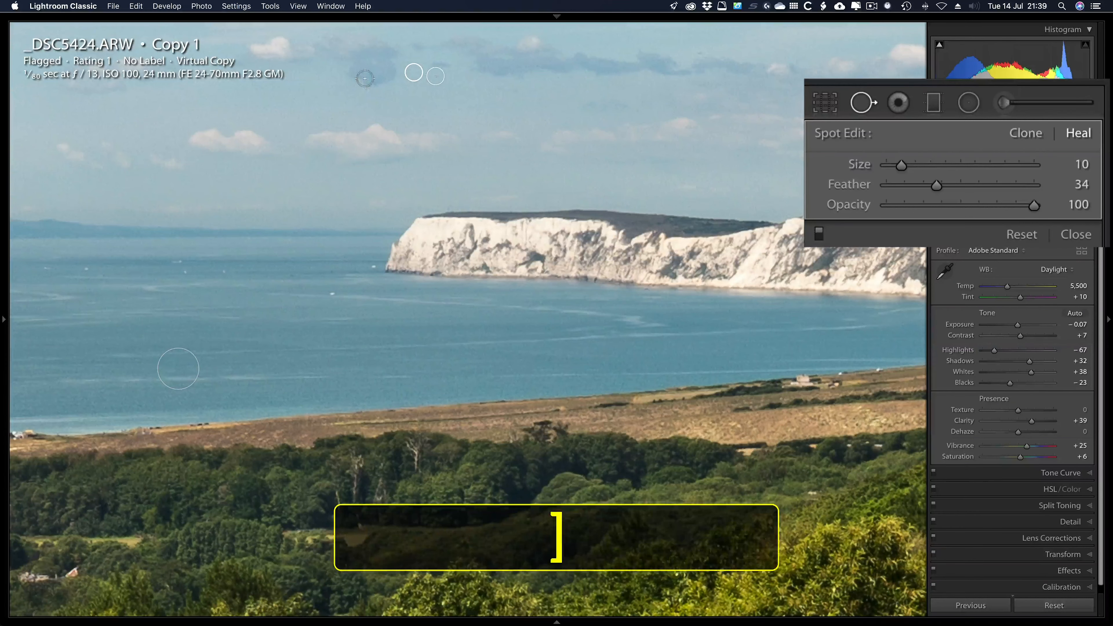
key("bracketright")
key("bracketright")
key("bracketright")
key("bracketright")
key("bracketright")
key("bracketright")
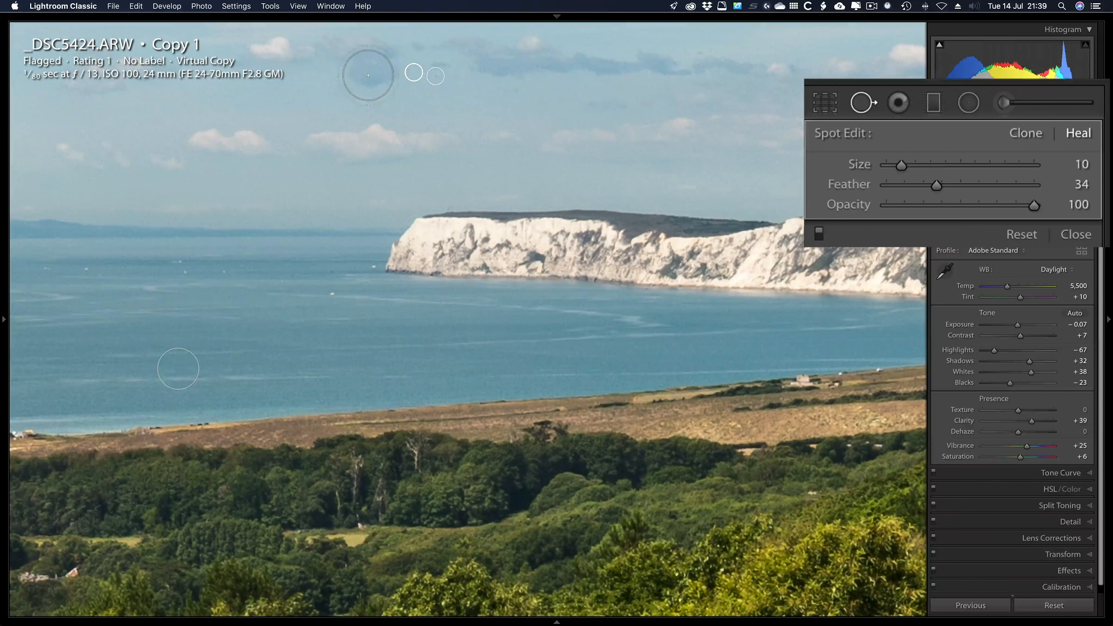
left_click(367, 75)
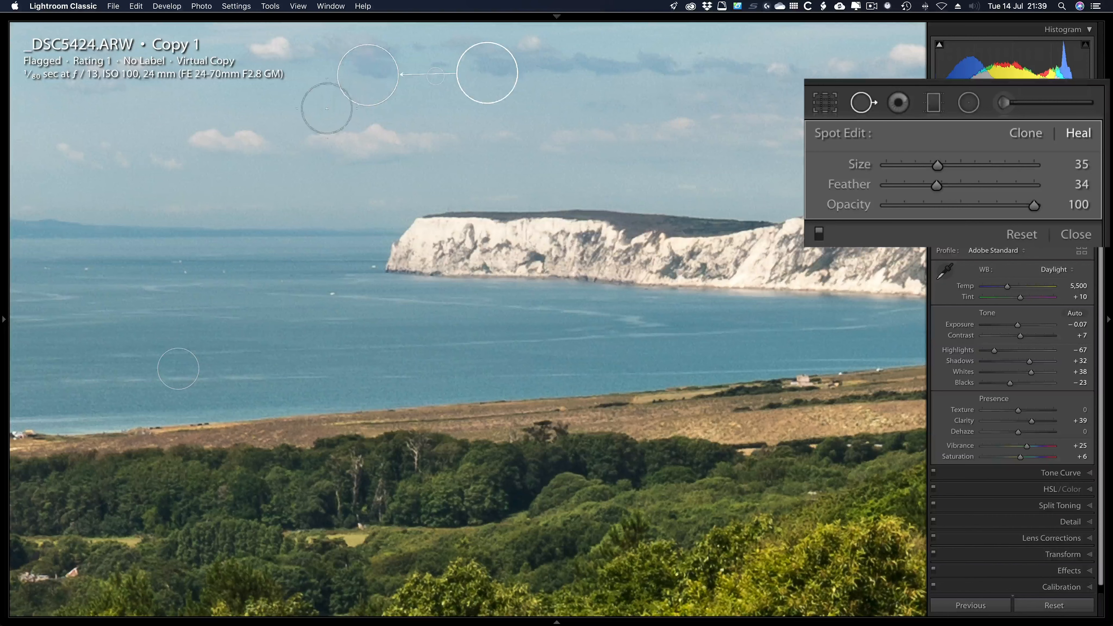
key("bracketright")
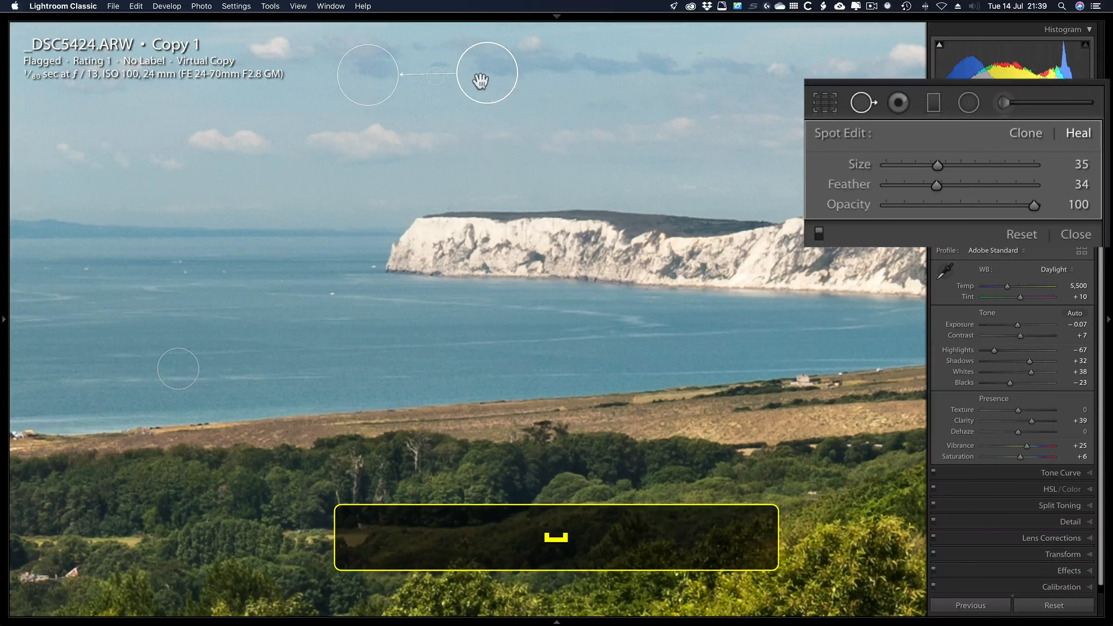
left_click_drag(480, 100, 473, 132)
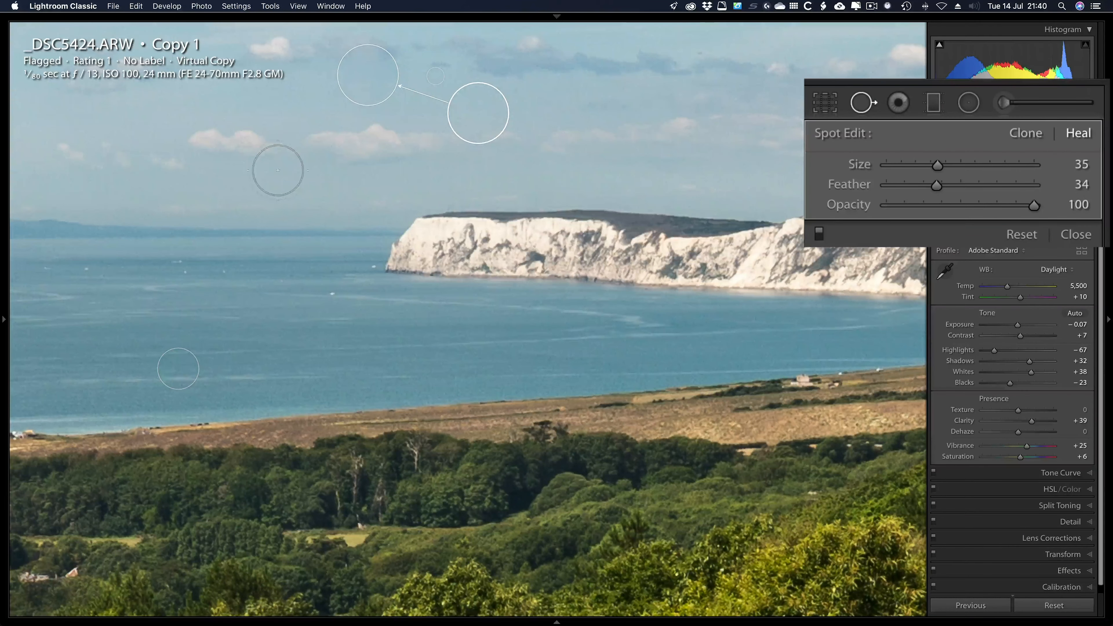
- Check the rest of the sky for dust spots, heal the bluish one in the upper clouds at size 35, and close Spot Removal
key("space")
mouse_move(278, 169)
left_mouse_down()
mouse_move(352, 365)
mouse_move(569, 356)
left_mouse_up()
mouse_move(197, 351)
left_mouse_down()
mouse_move(485, 363)
mouse_move(616, 340)
mouse_move(572, 327)
left_mouse_up()
left_click_drag(218, 292, 340, 214)
left_click_drag(788, 258, 233, 275)
left_click_drag(789, 219, 233, 333)
left_click_drag(517, 330, 212, 331)
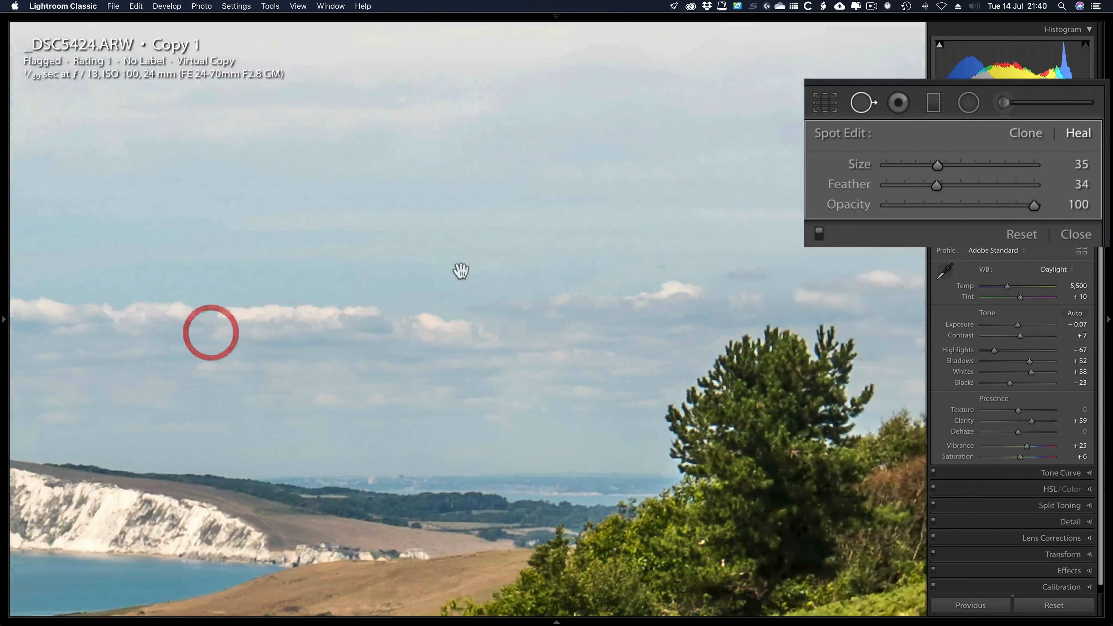
left_click_drag(363, 296, 686, 337)
left_click_drag(405, 296, 887, 256)
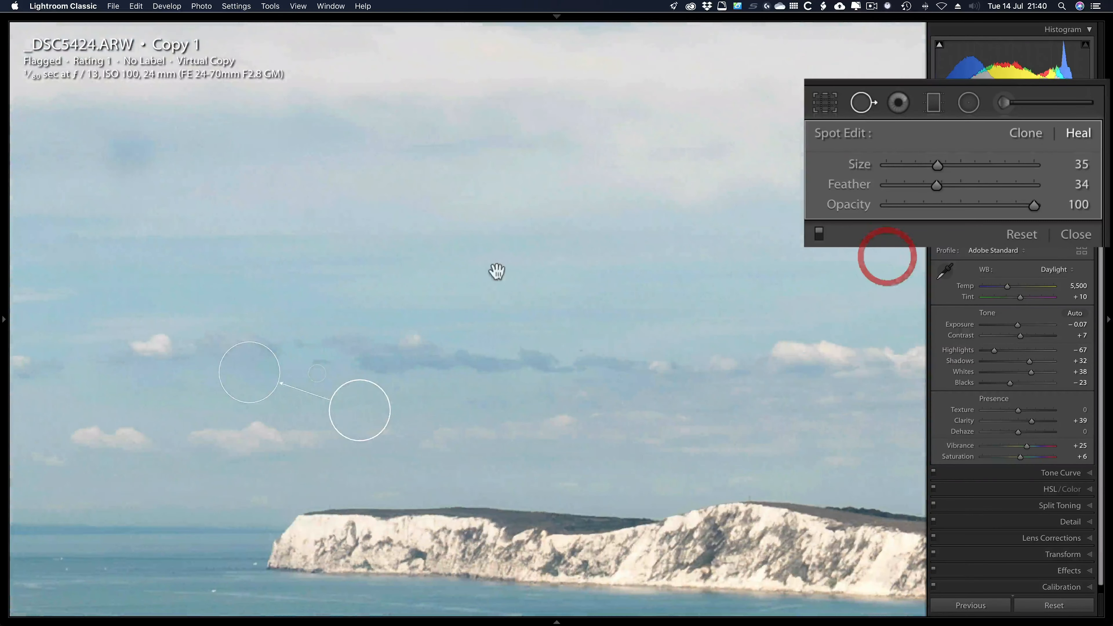
left_click_drag(496, 271, 722, 288)
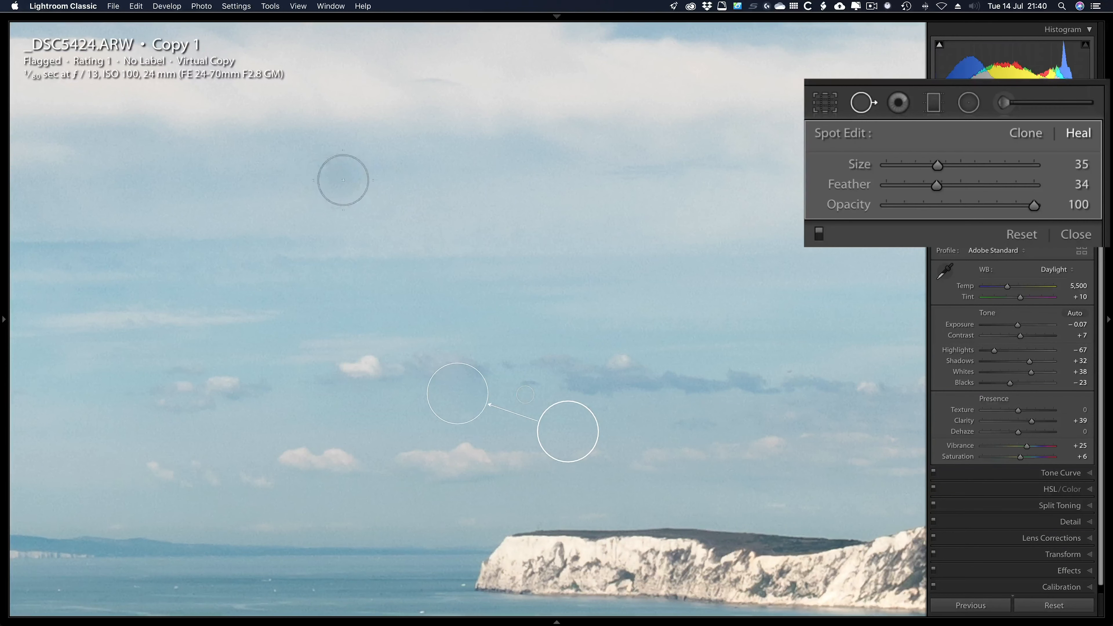
left_click(343, 175)
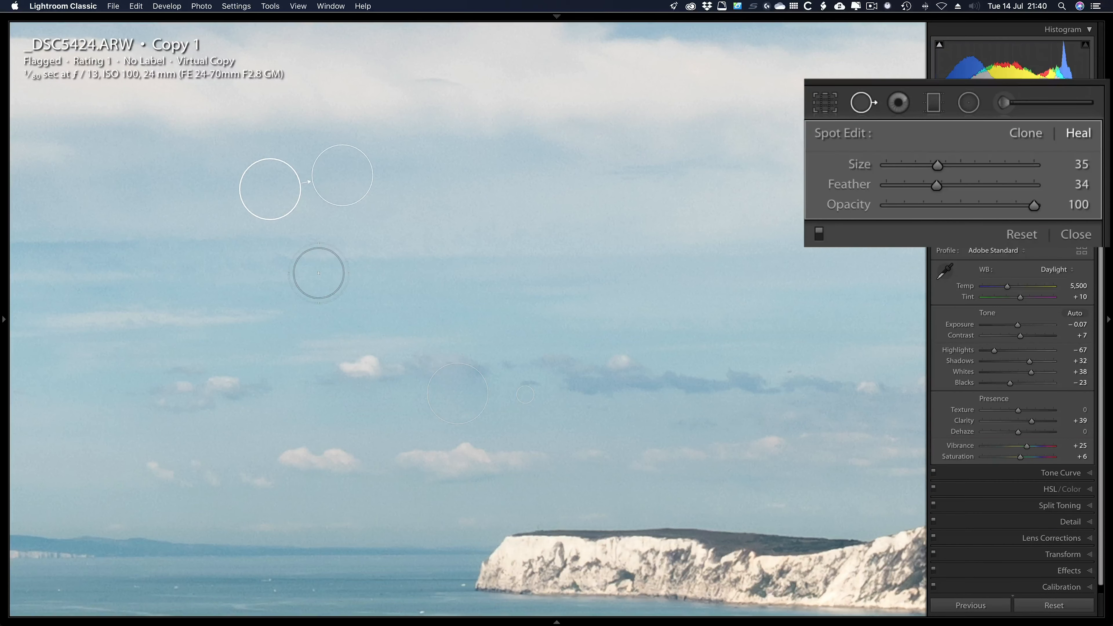
key("q")
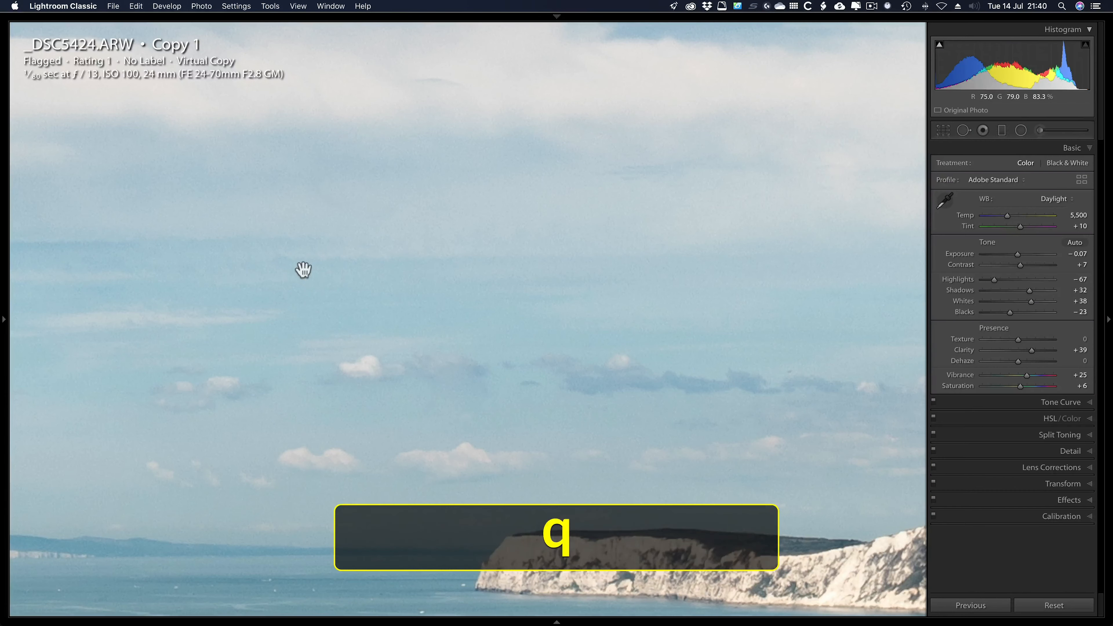
key("z")
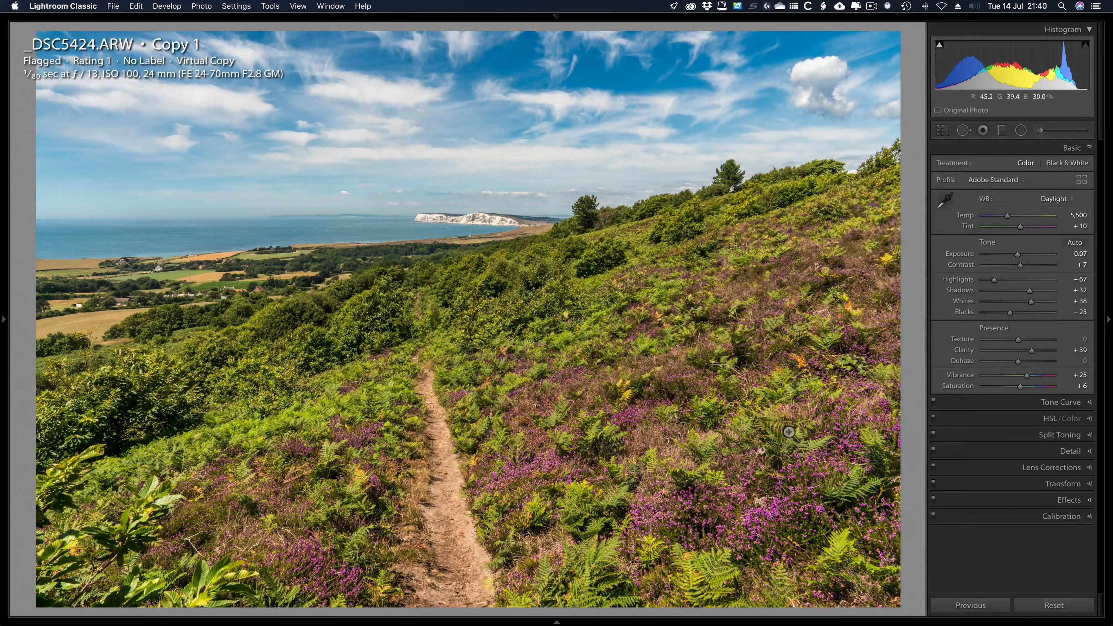
- Raise the HSL Magenta Saturation to +24, using targeted adjustment on the purple heather beside the path
key("super+3")
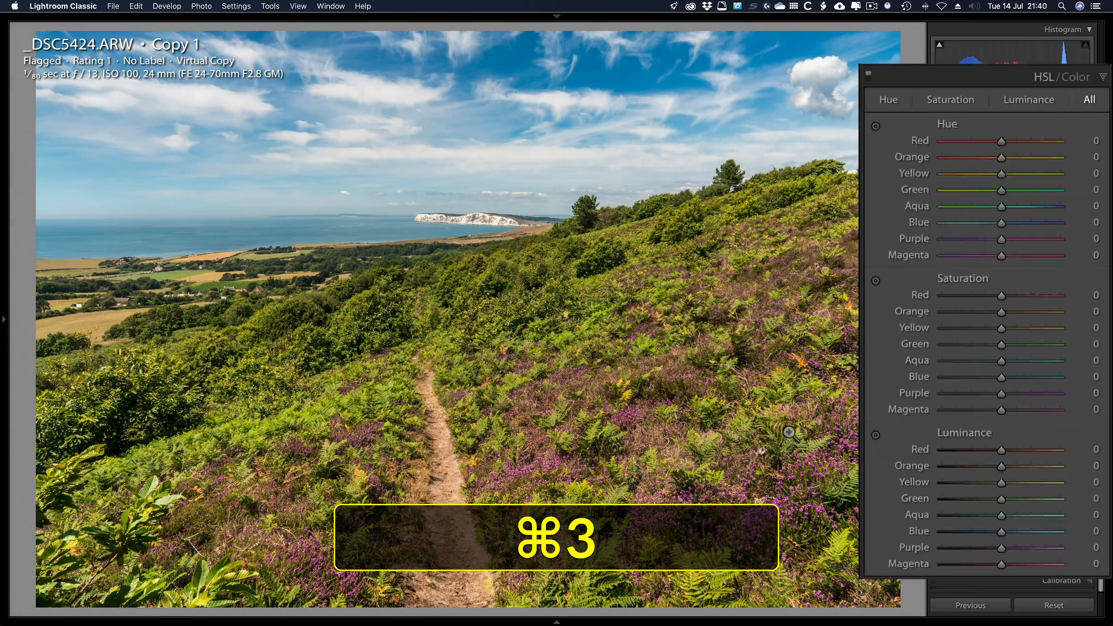
left_click(876, 280)
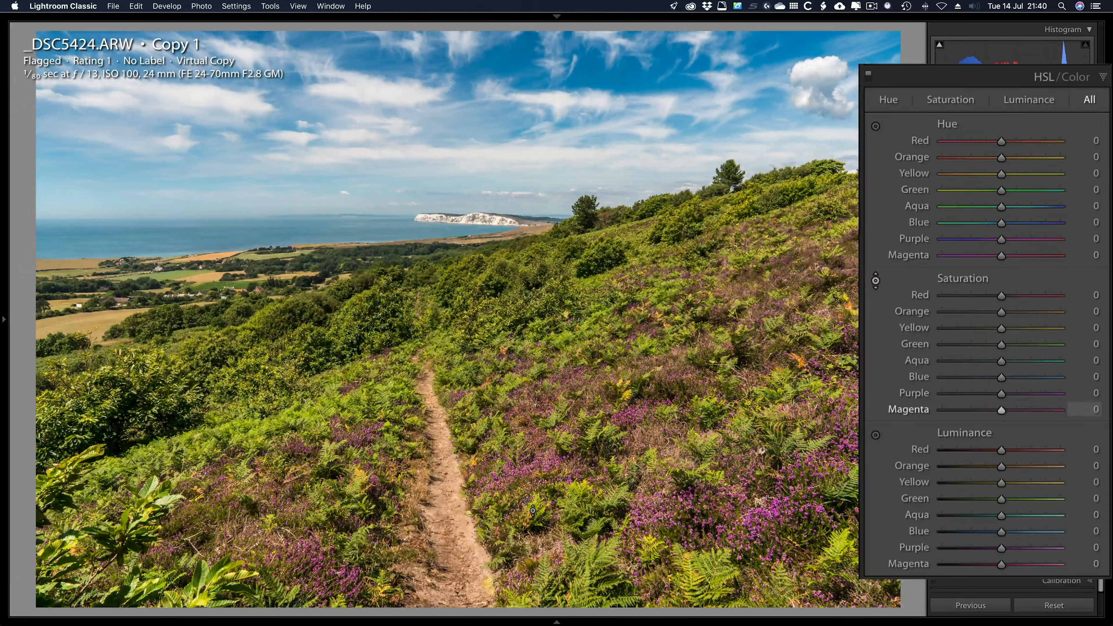
key("z")
key("space")
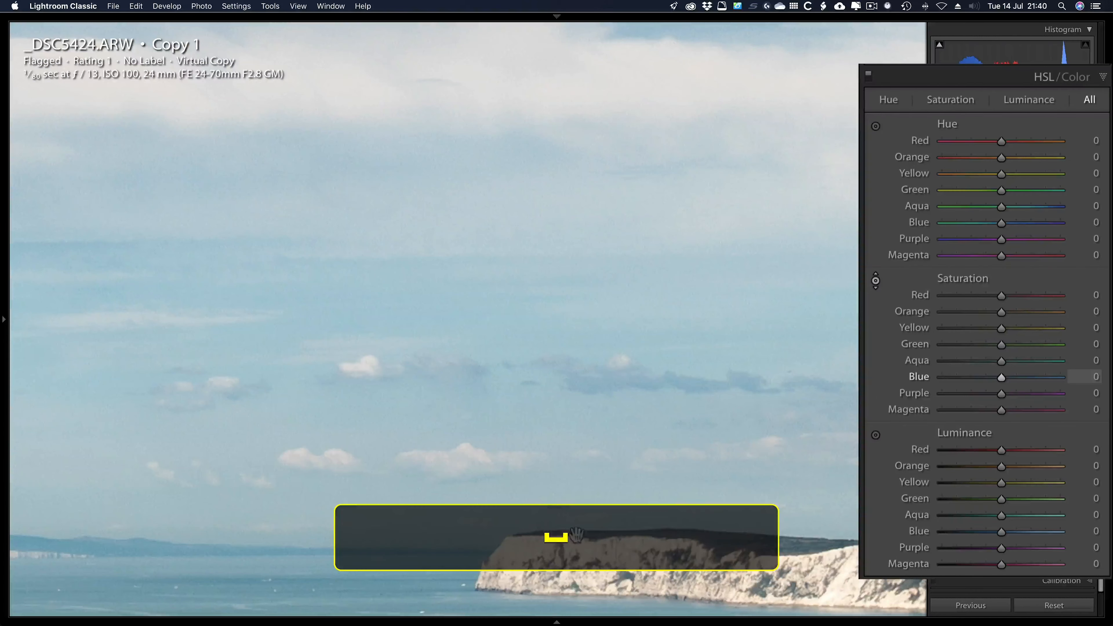
left_click_drag(562, 483, 236, 42)
left_click_drag(219, 394, 167, 9)
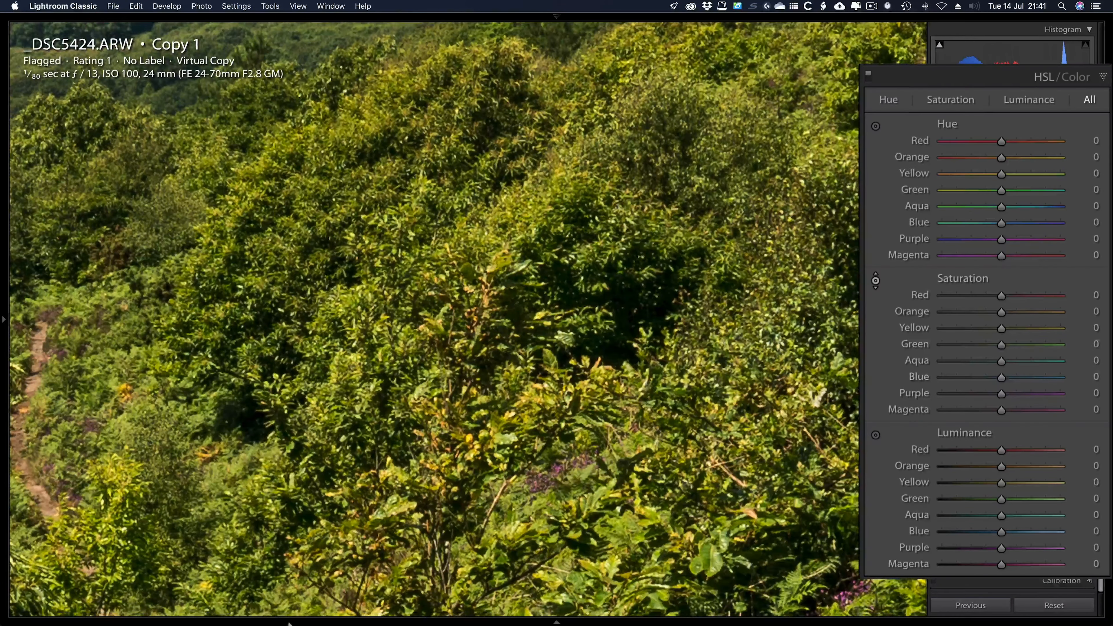
left_click_drag(317, 577, 287, 32)
left_click_drag(322, 363, 700, 4)
left_click_drag(281, 391, 679, 389)
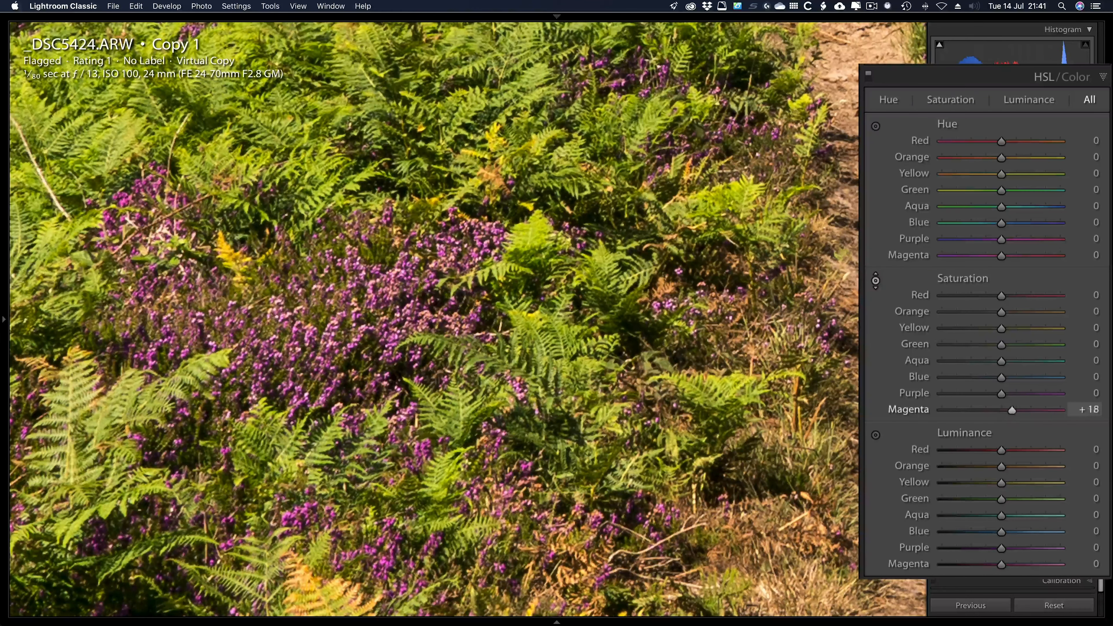
left_click_drag(395, 280, 395, 282)
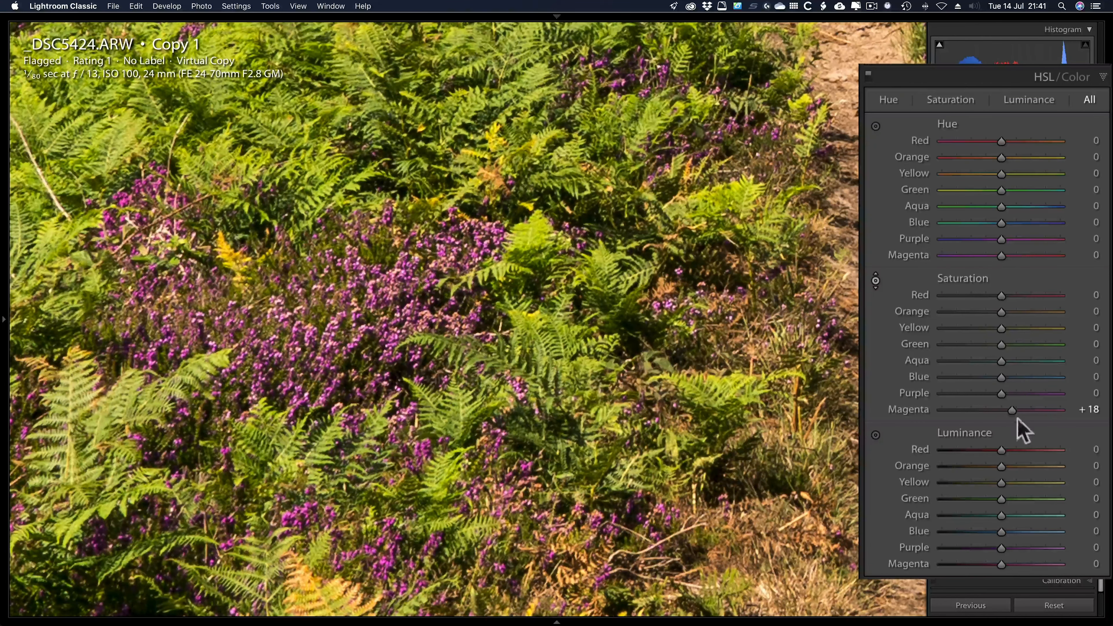
left_click_drag(1012, 409, 1010, 411)
- Set the HSL Magenta Luminance to +35 and refine the Magenta Saturation to +27
left_click(876, 436)
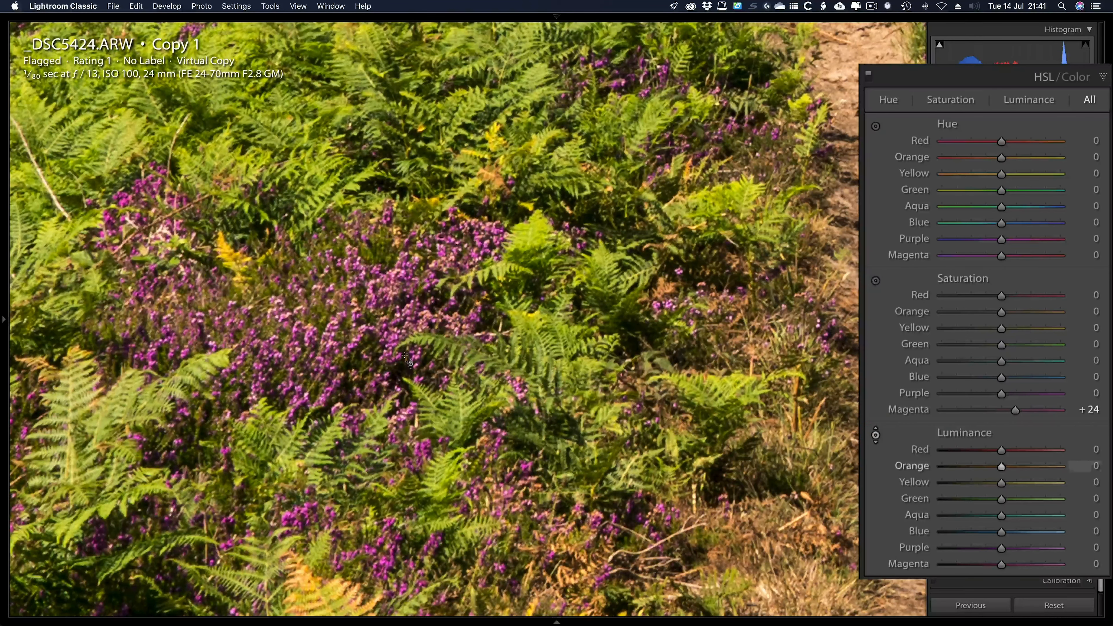
left_click_drag(1001, 565, 1025, 566)
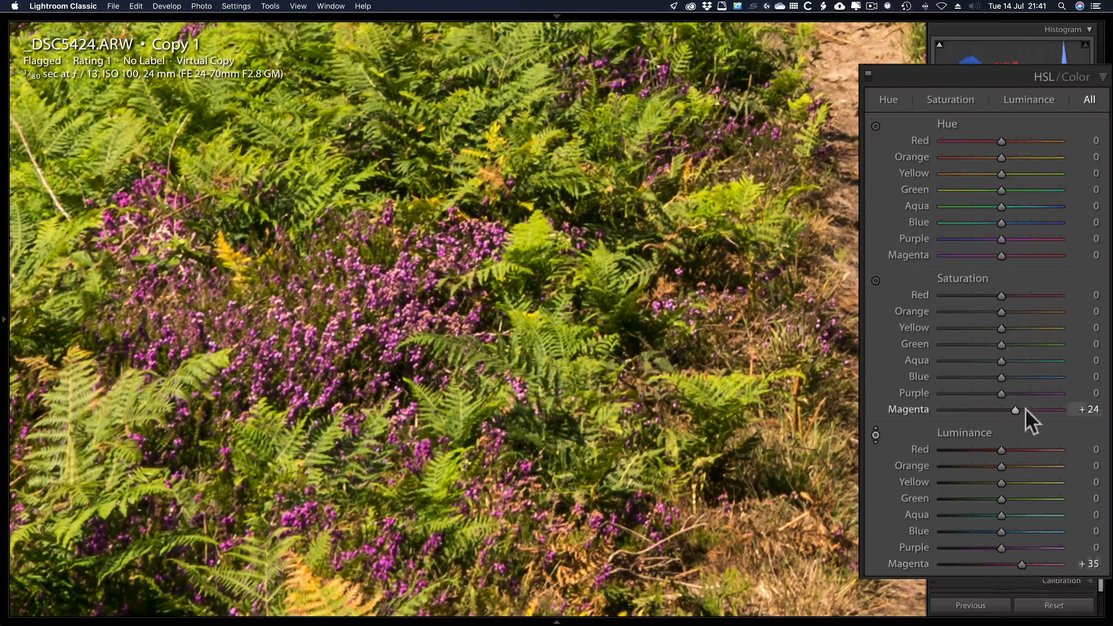
left_click_drag(1015, 410, 1020, 411)
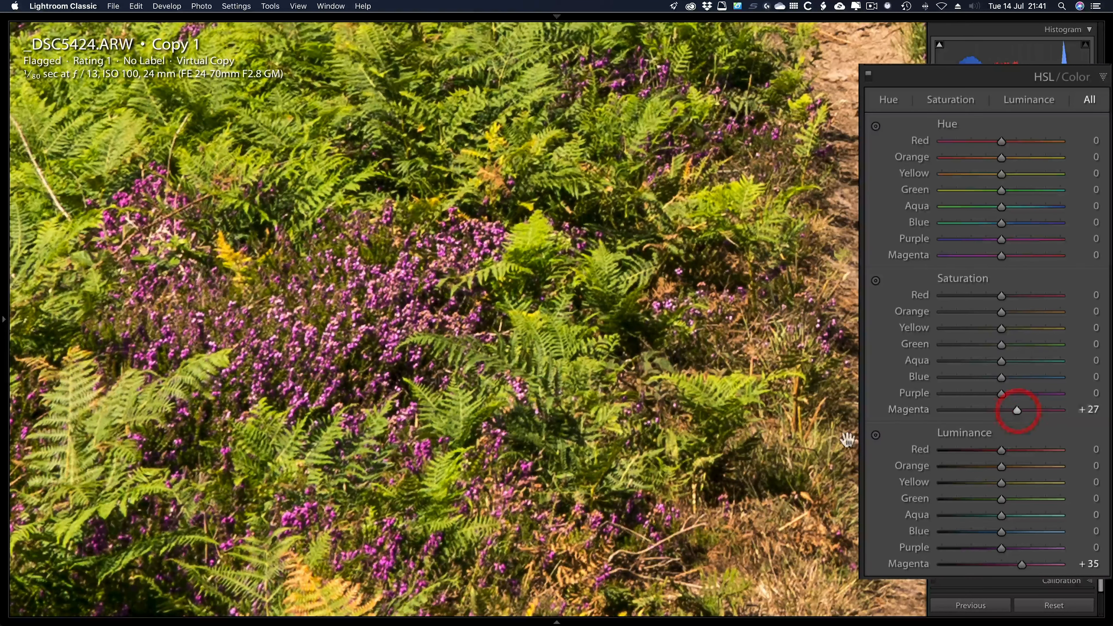
key("z")
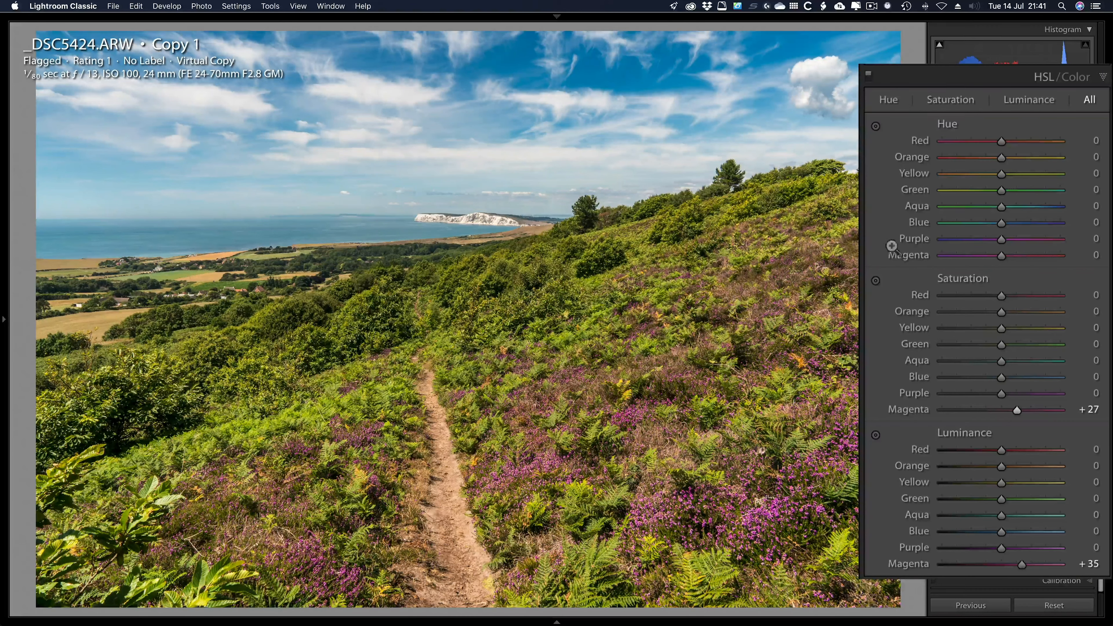
- Lower the HSL Saturation to -27 for Yellow and -37 for Green, using targeted adjustment on the ferns and bushes
left_click(876, 280)
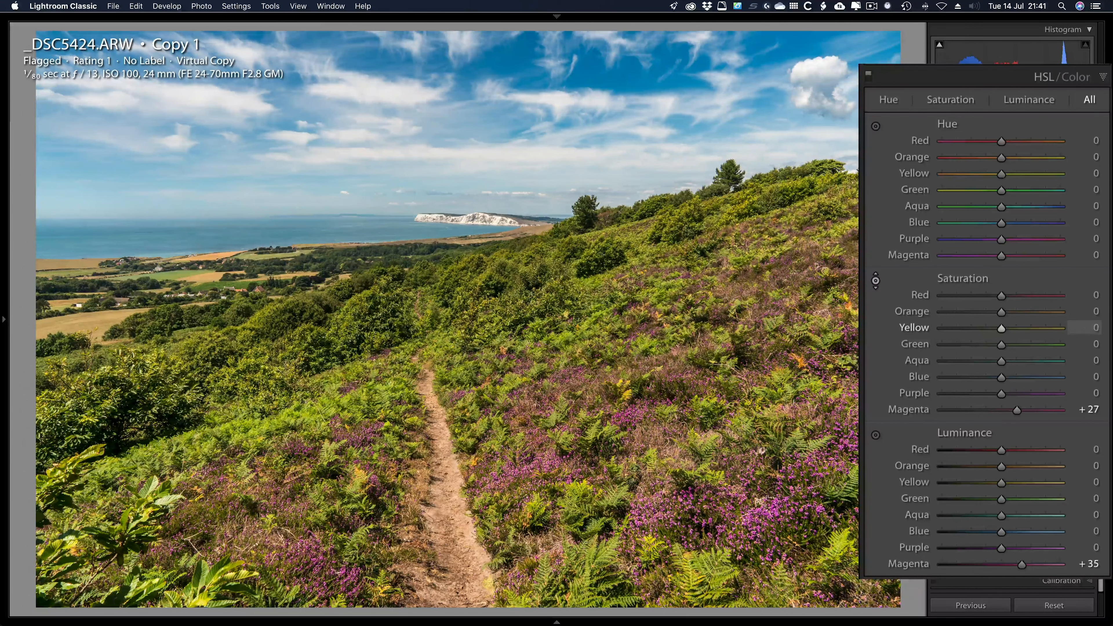
left_click_drag(761, 451, 761, 500)
left_click_drag(603, 245, 604, 258)
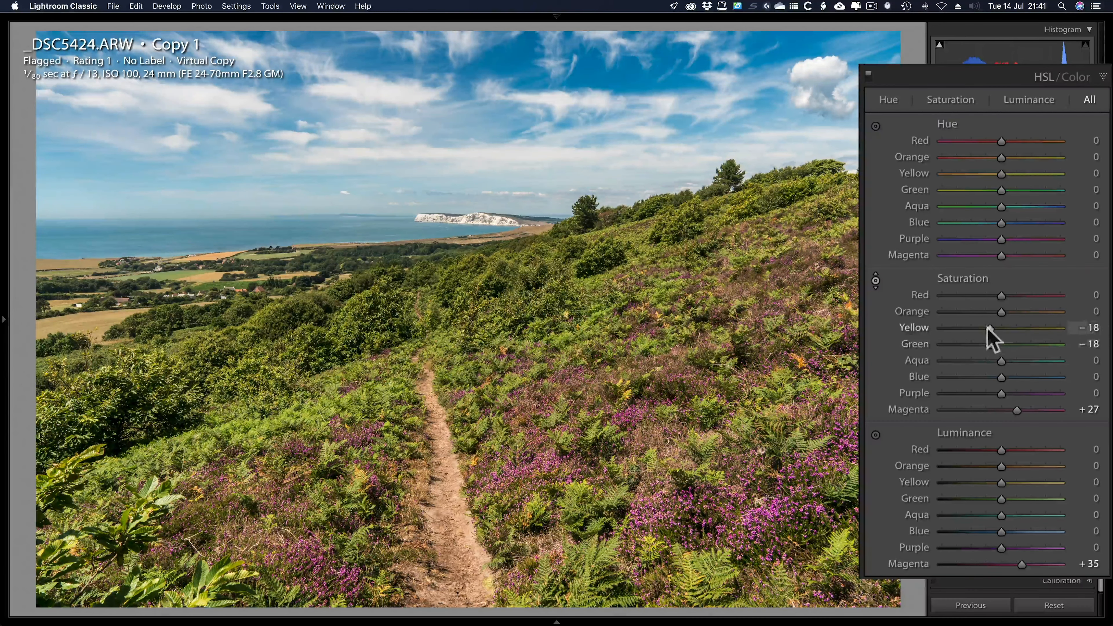
left_click_drag(991, 328, 996, 329)
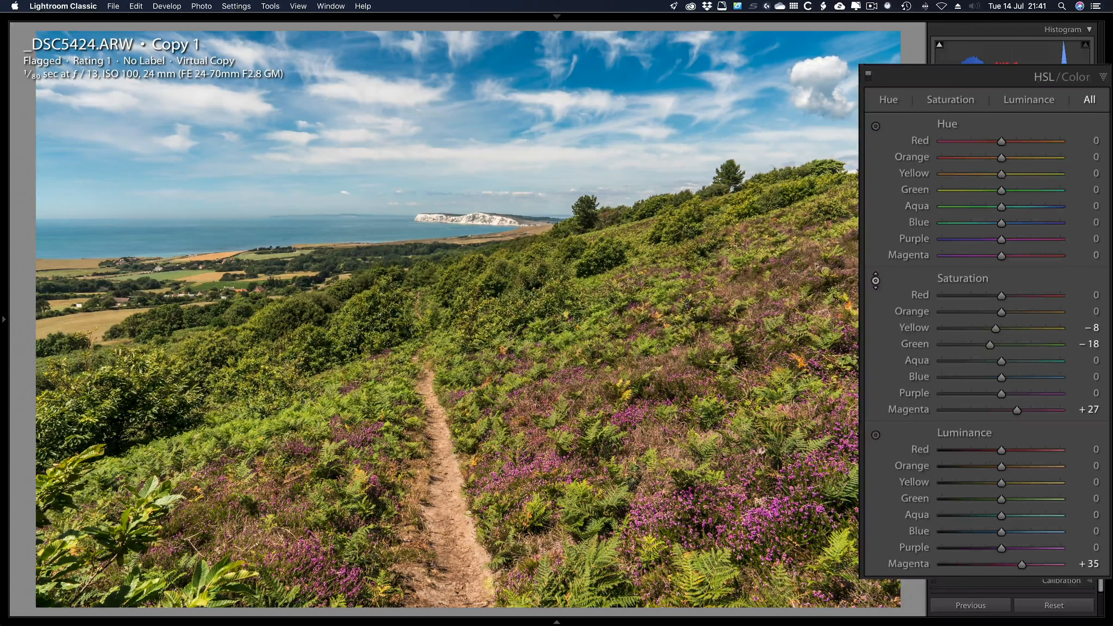
left_click_drag(666, 236, 666, 248)
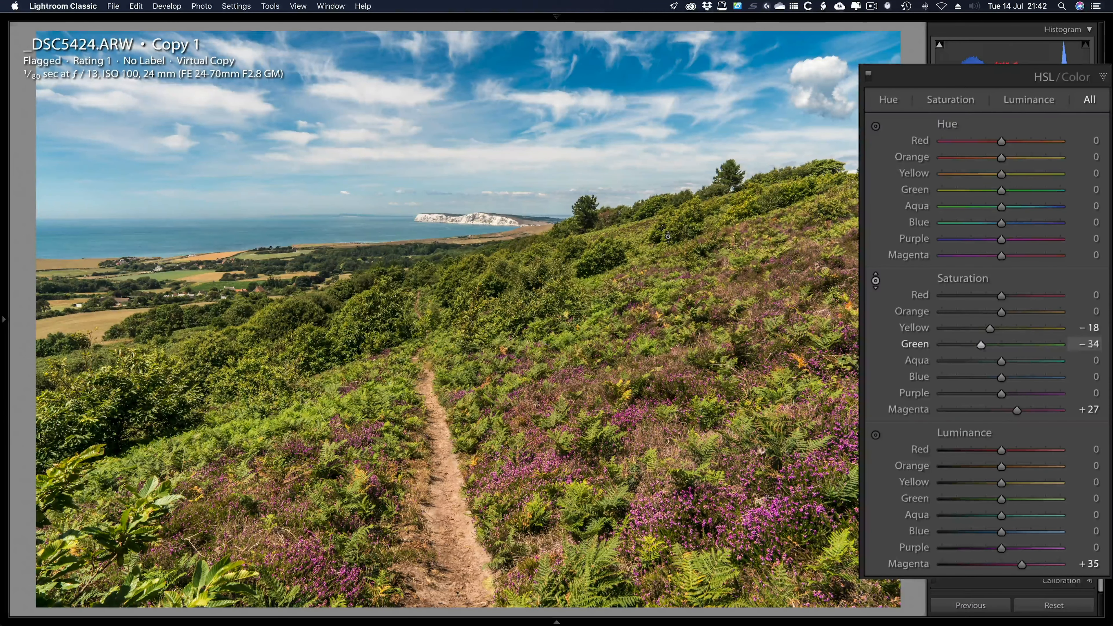
left_click_drag(365, 397, 365, 404)
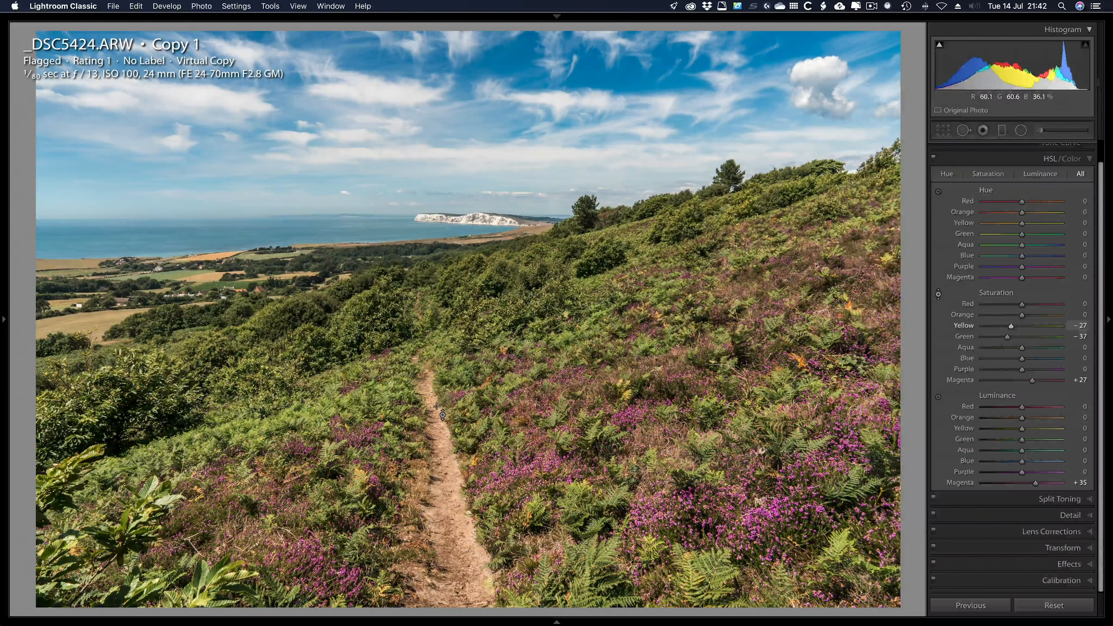
- Set the sharpening Masking to 71 in the Detail settings, using the black-and-white mask preview to keep the sky and sea unsharpened
key("super+5")
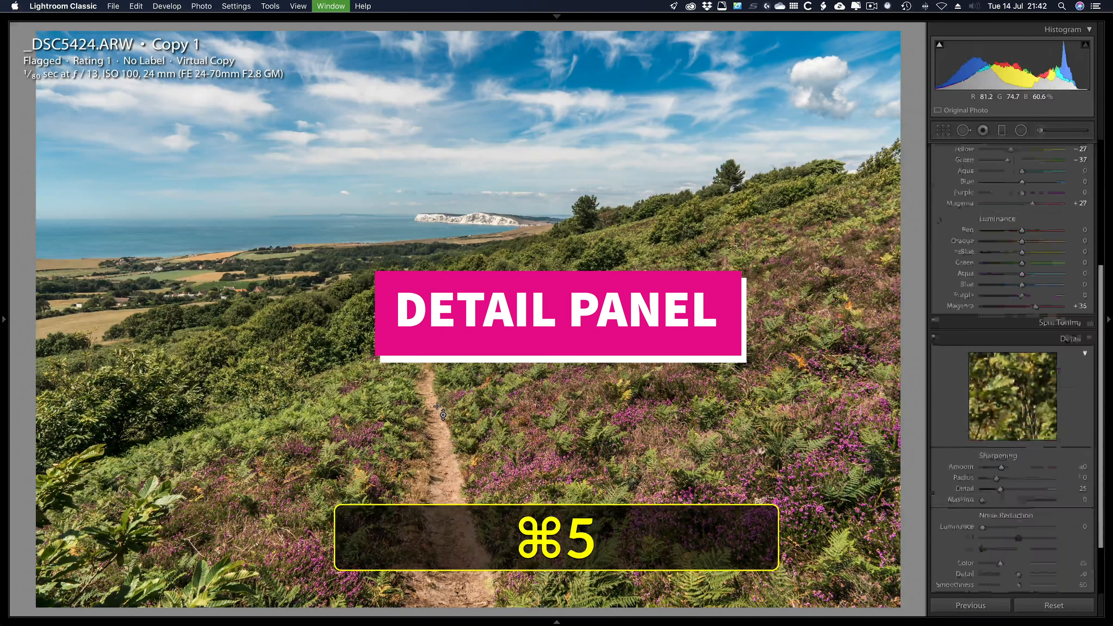
key("alt")
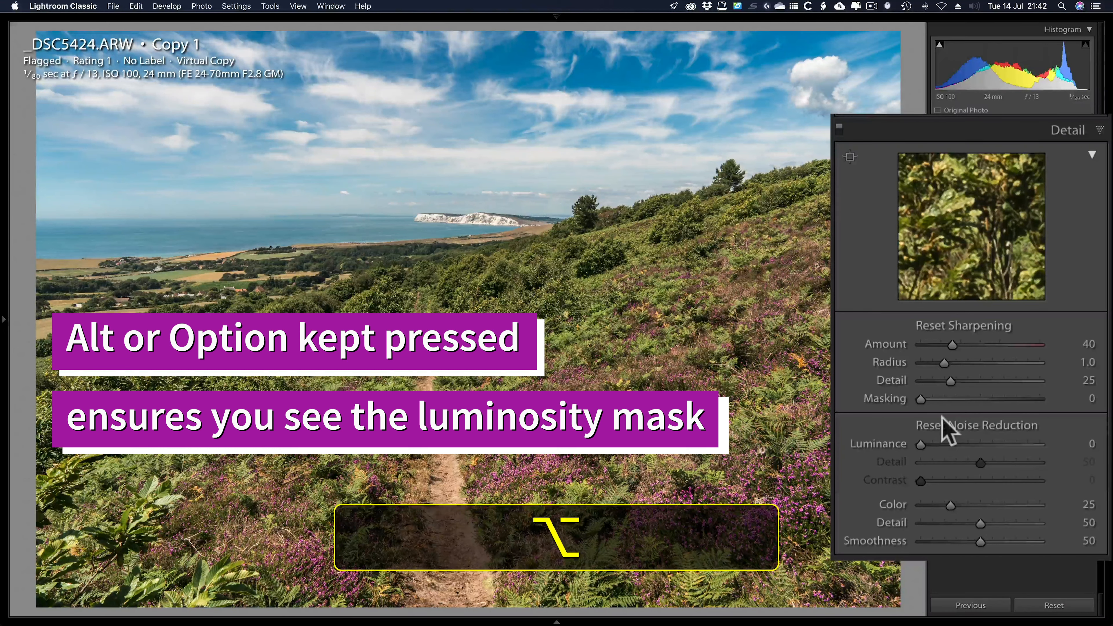
left_click(922, 399)
left_click_drag(922, 399, 1011, 400)
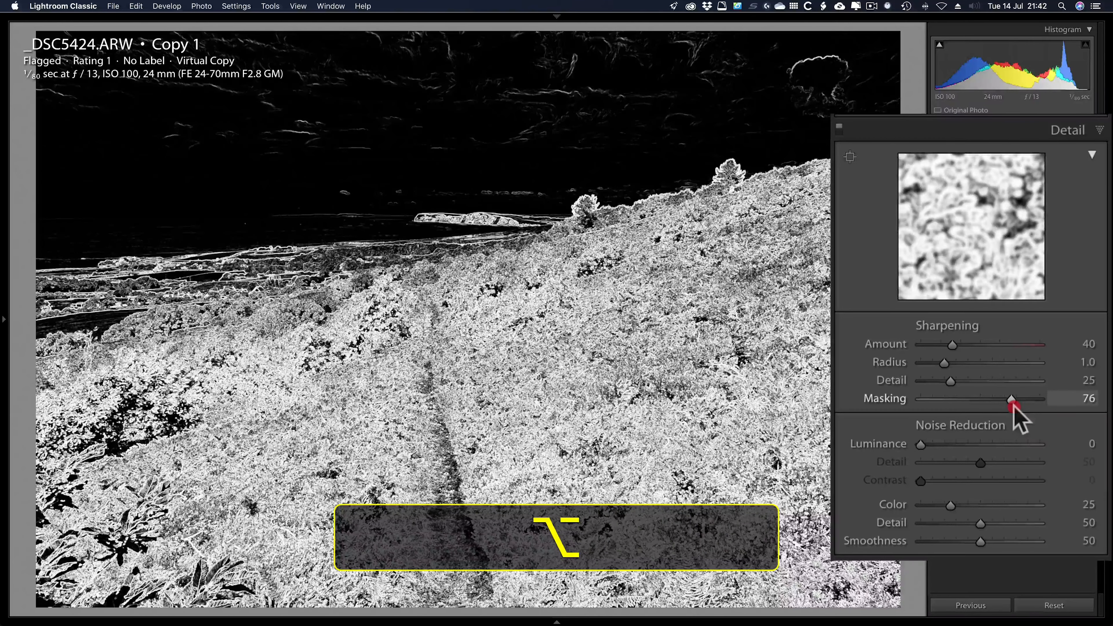
left_click_drag(1014, 405, 1007, 404)
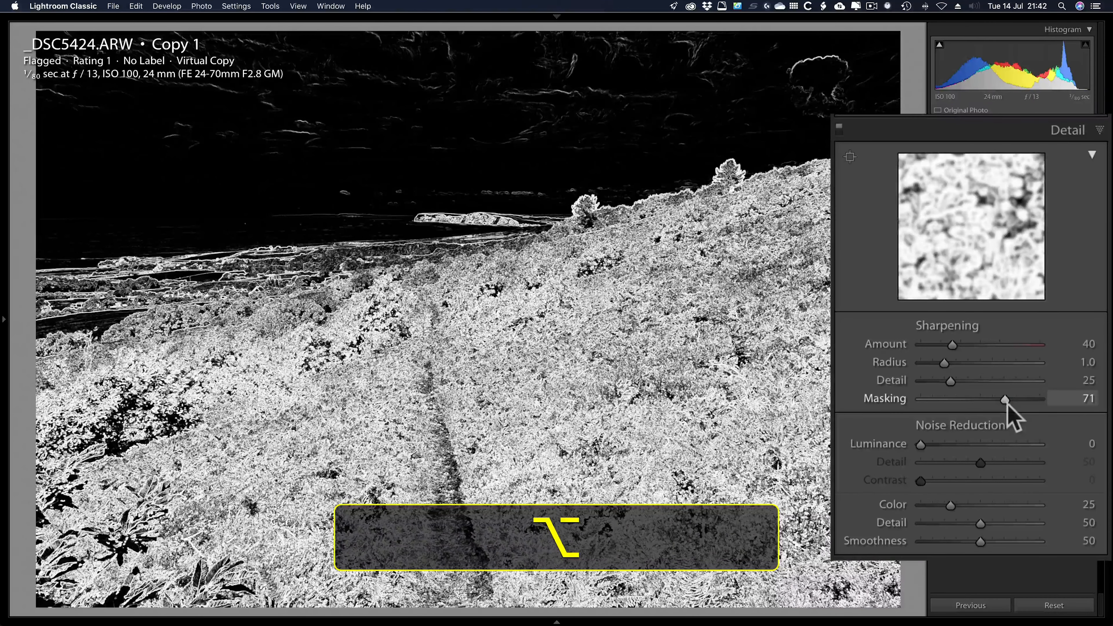
left_click_drag(1007, 404, 1007, 403)
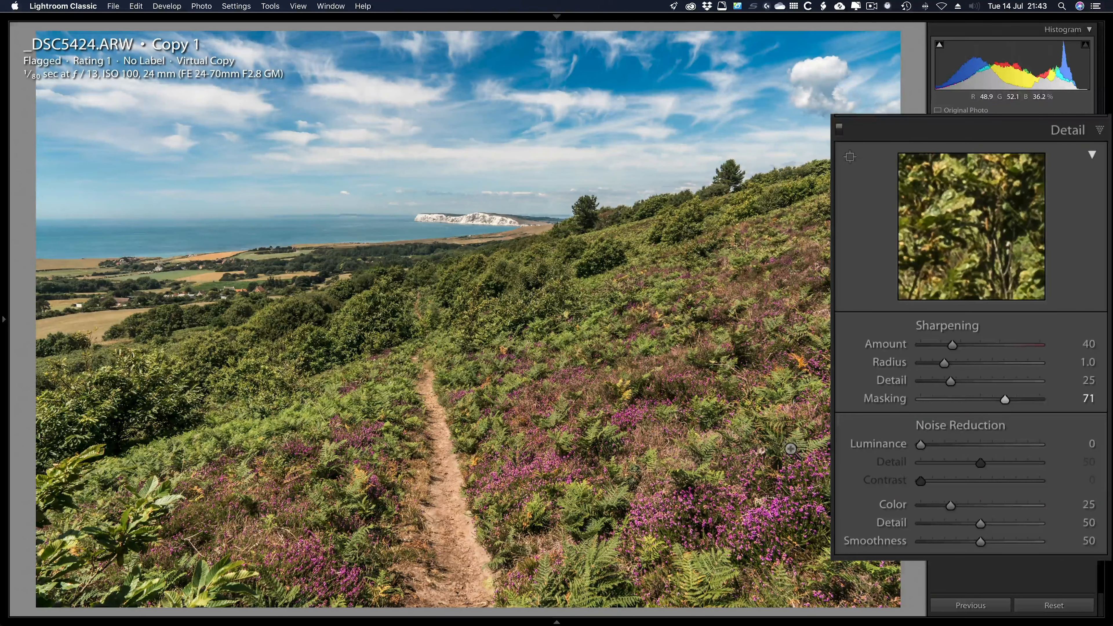
- Raise the sharpening Detail to 30, judging the greyscale preview on a close-up of the white cliffs
key("F7")
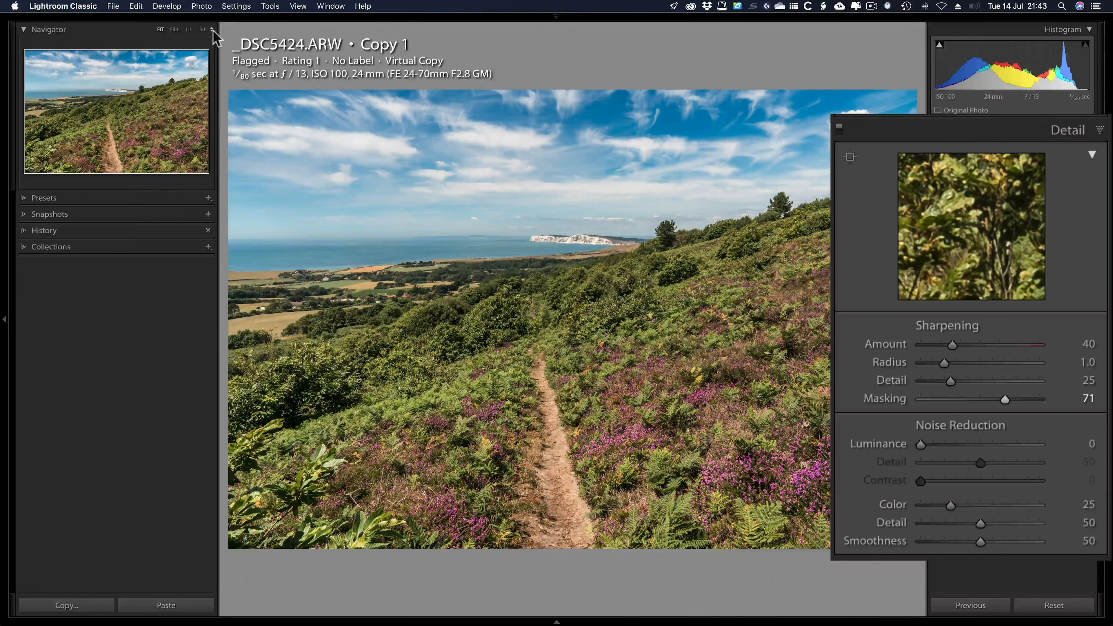
left_click(208, 30)
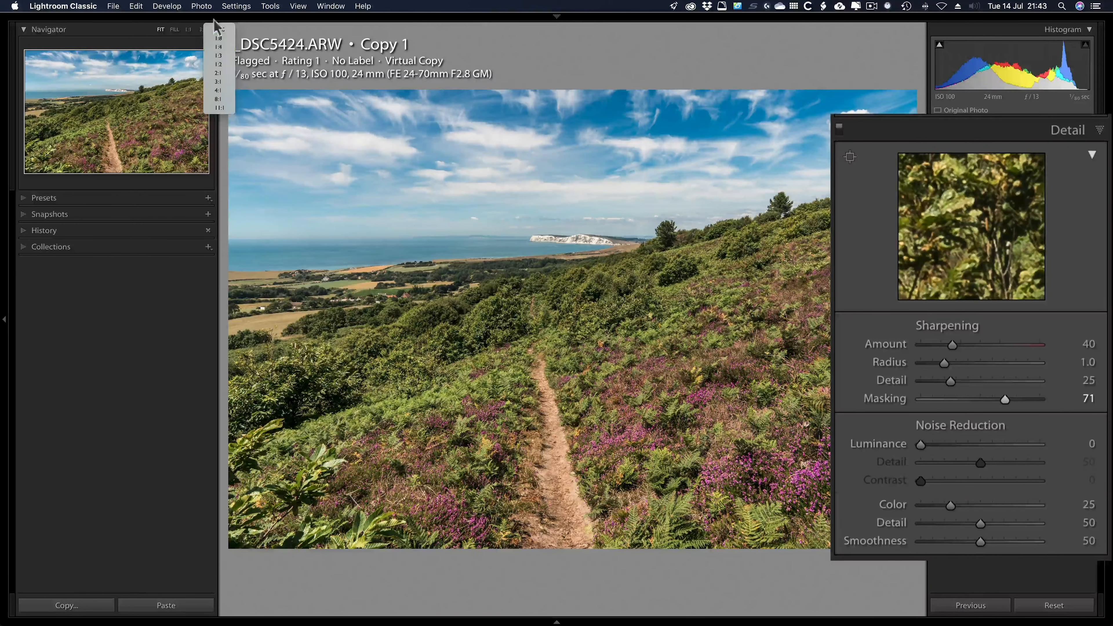
left_click(218, 89)
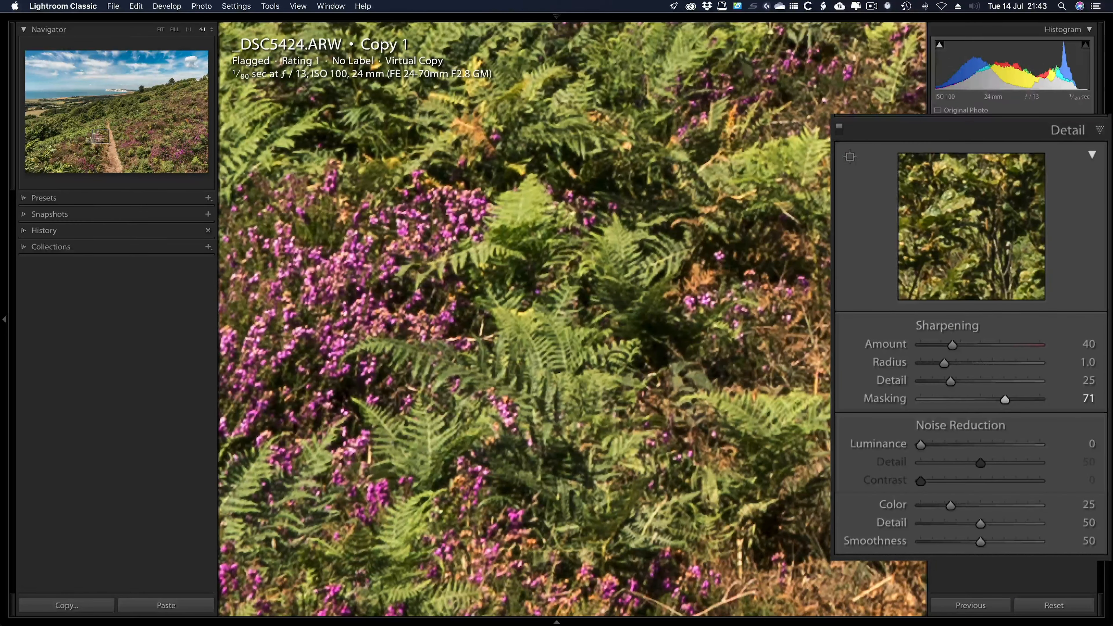
left_click_drag(97, 139, 110, 89)
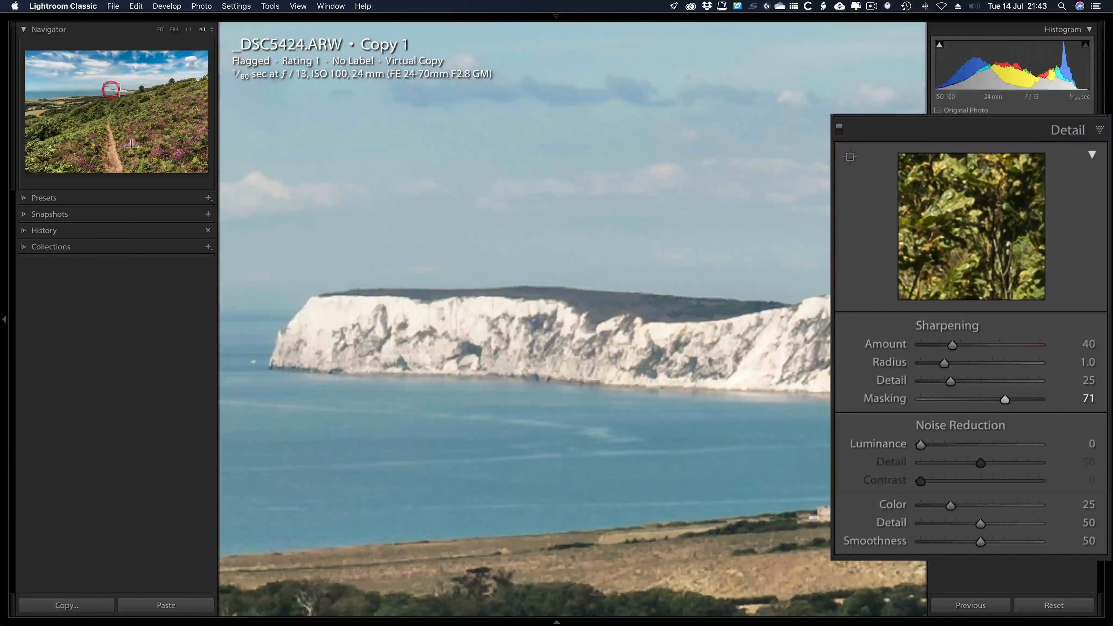
key("F7")
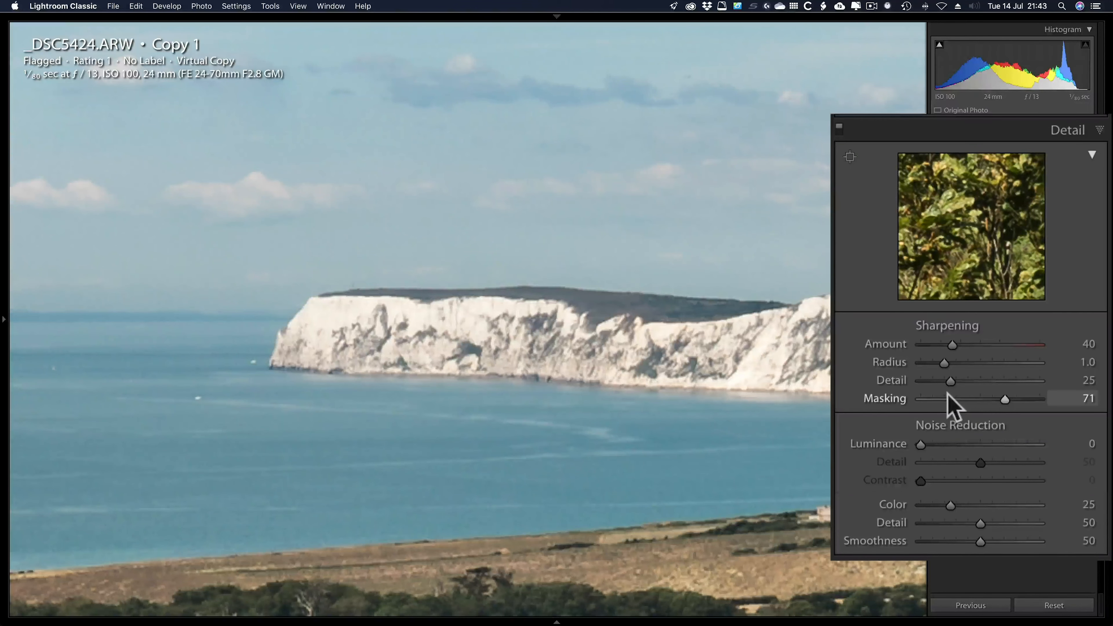
key("alt")
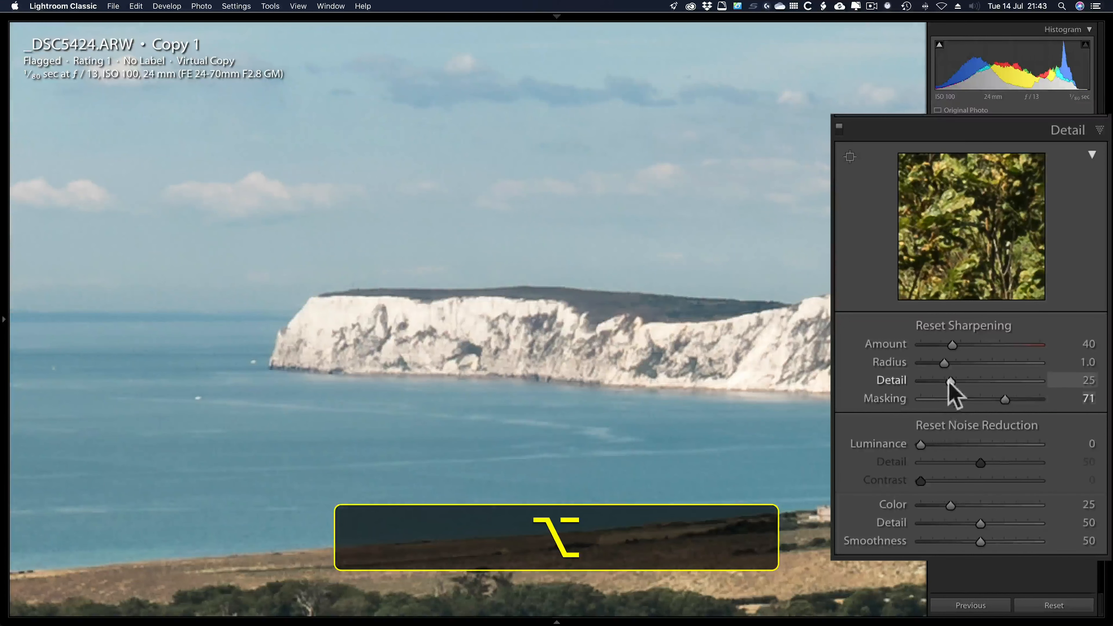
left_click_drag(951, 381, 956, 383)
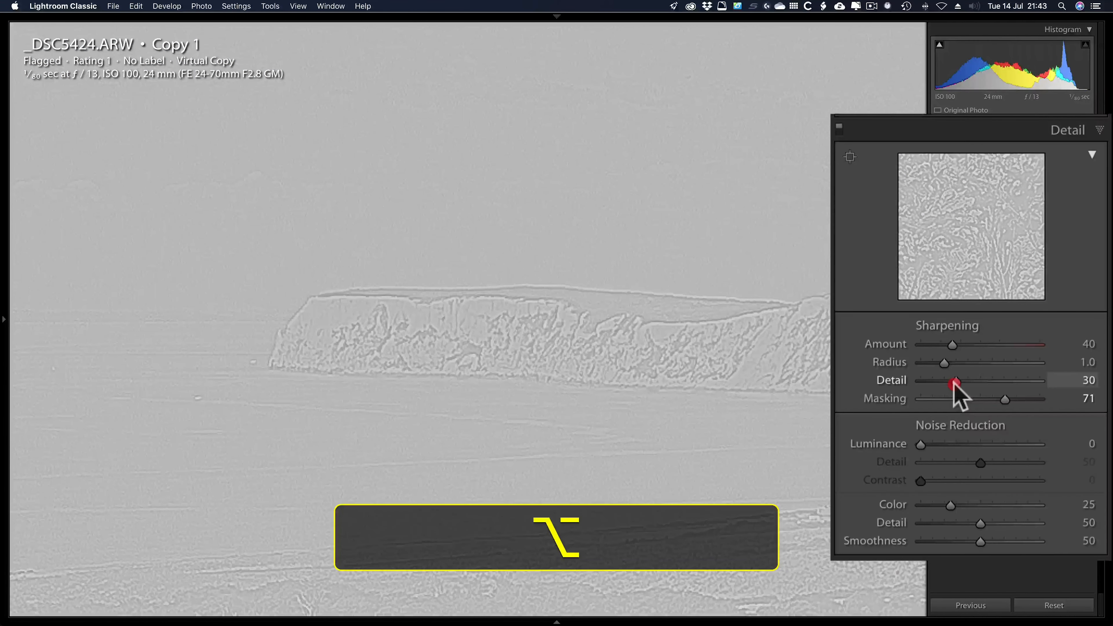